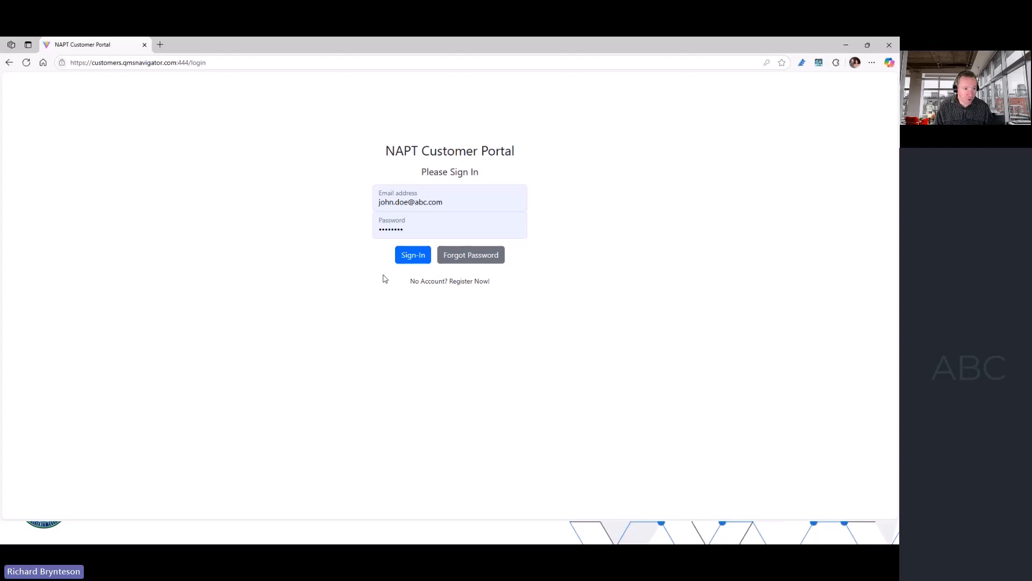
# - Sign in to the customer portal with the prefilled credentials and open the Risk Analysis area
pyautogui.click(412, 256)
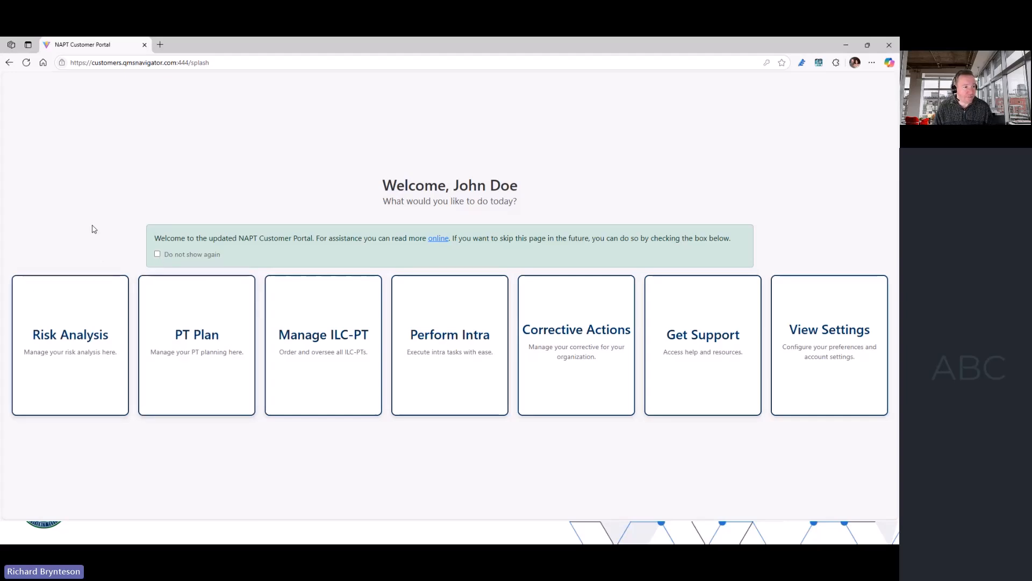
pyautogui.click(85, 325)
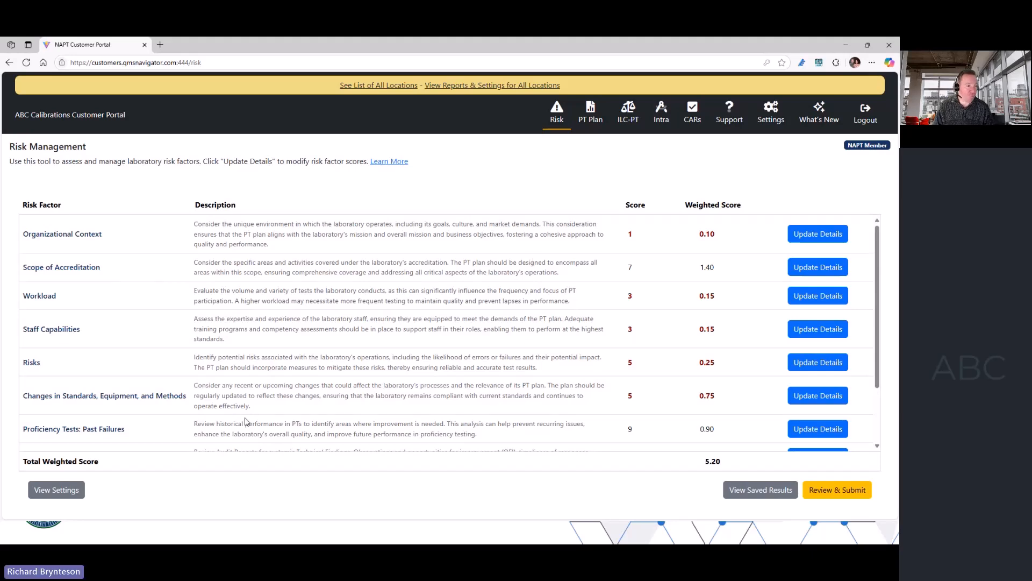
# - In the risk settings, set the weight of Audits: Technical Findings to 15%
pyautogui.click(54, 492)
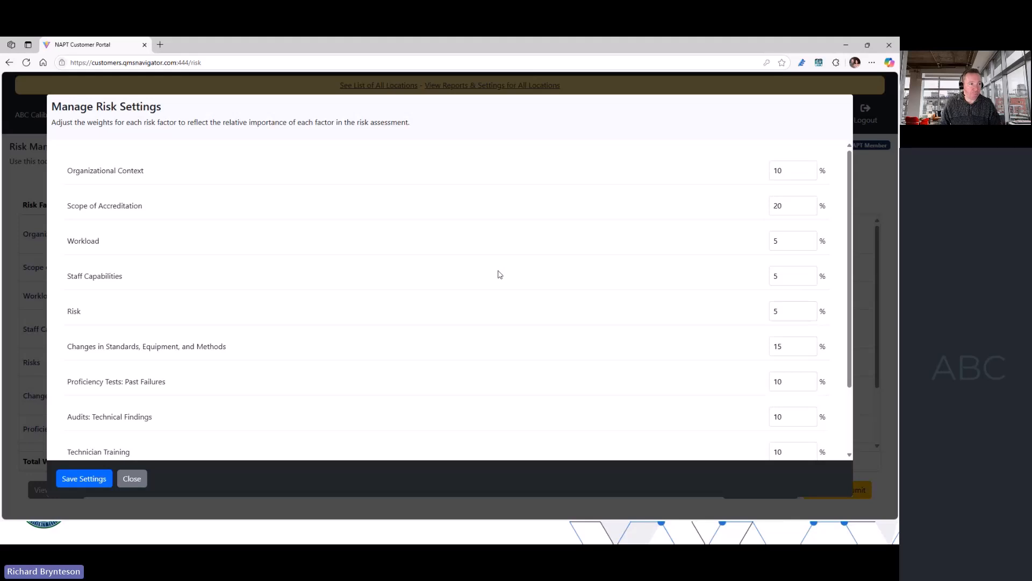
pyautogui.scroll(-3, 495, 279)
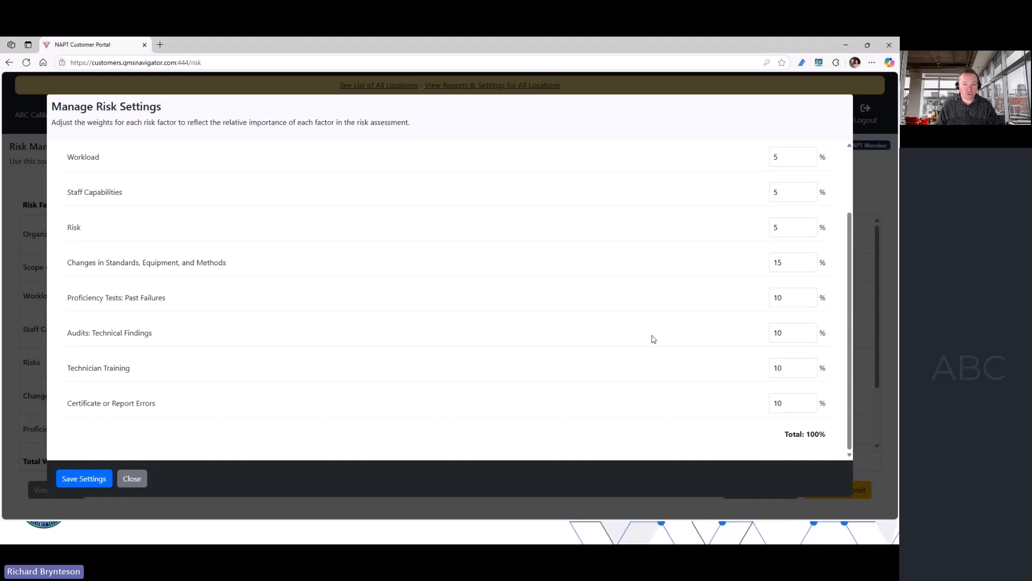
pyautogui.doubleClick(794, 333)
pyautogui.write('9')
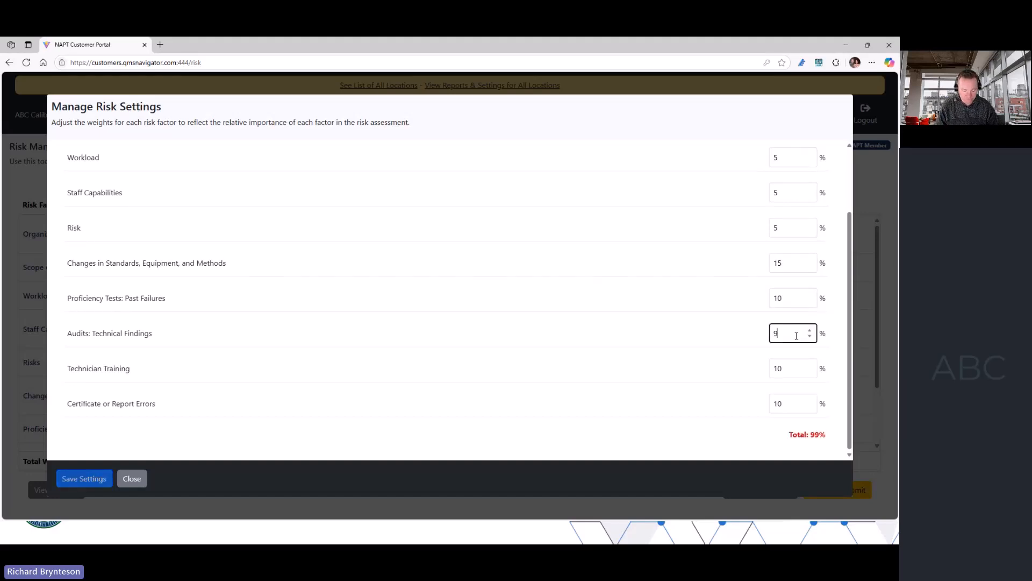
pyautogui.write('15')
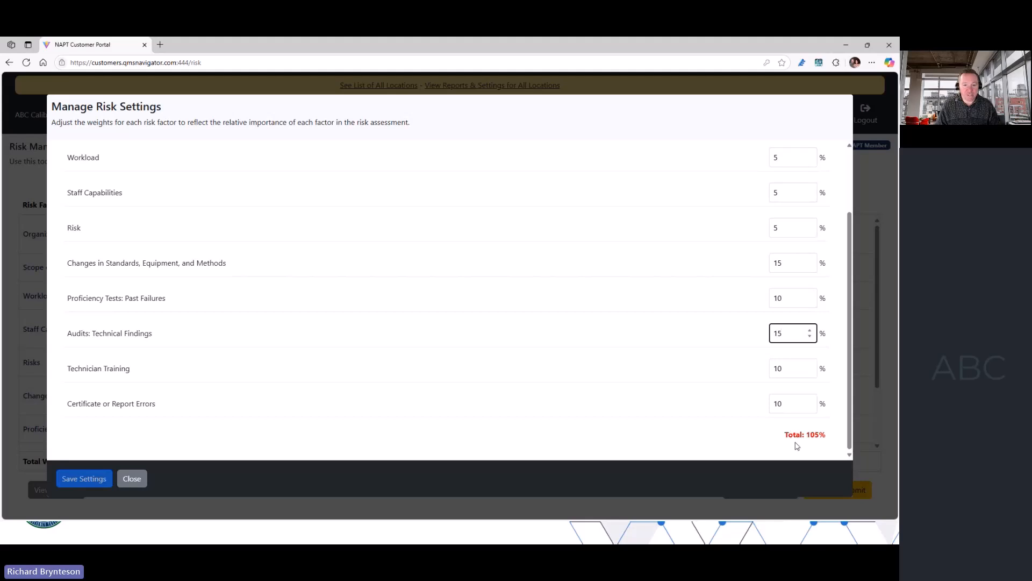
# - Set the Technician Training weight to 5% and save the risk settings
pyautogui.click(788, 372)
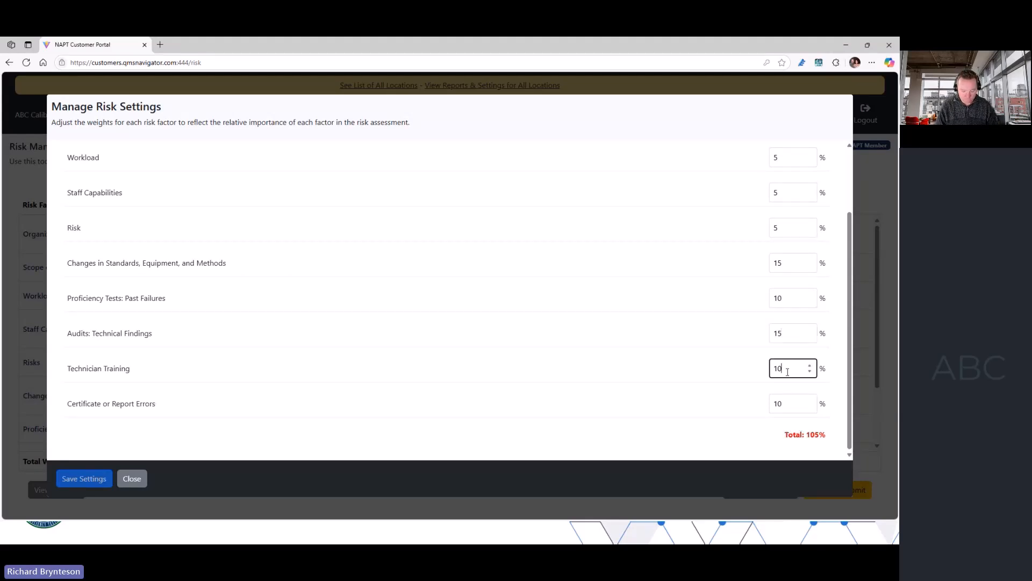
pyautogui.press('BackSpace')
pyautogui.press('BackSpace')
pyautogui.write('5')
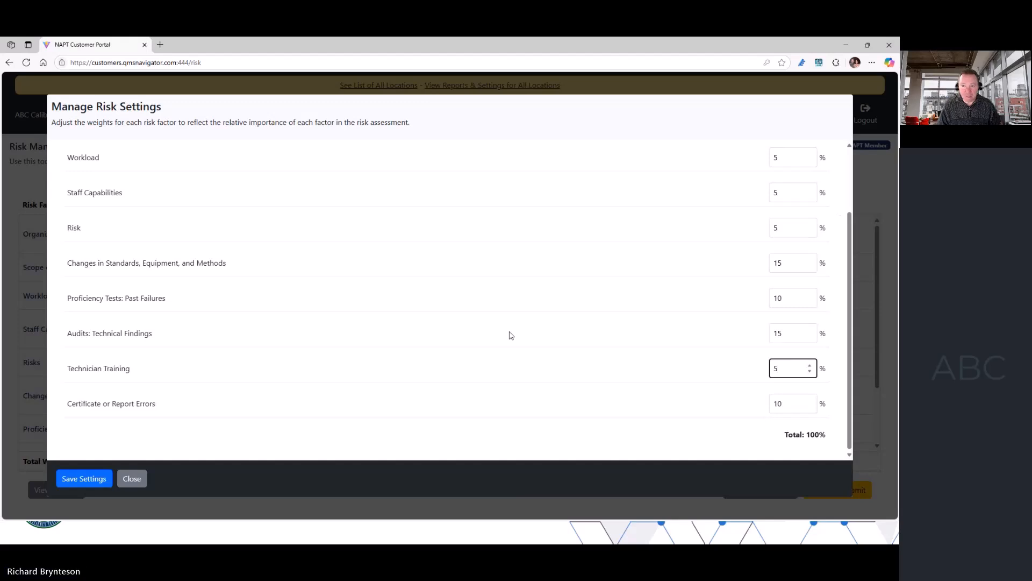
pyautogui.click(78, 480)
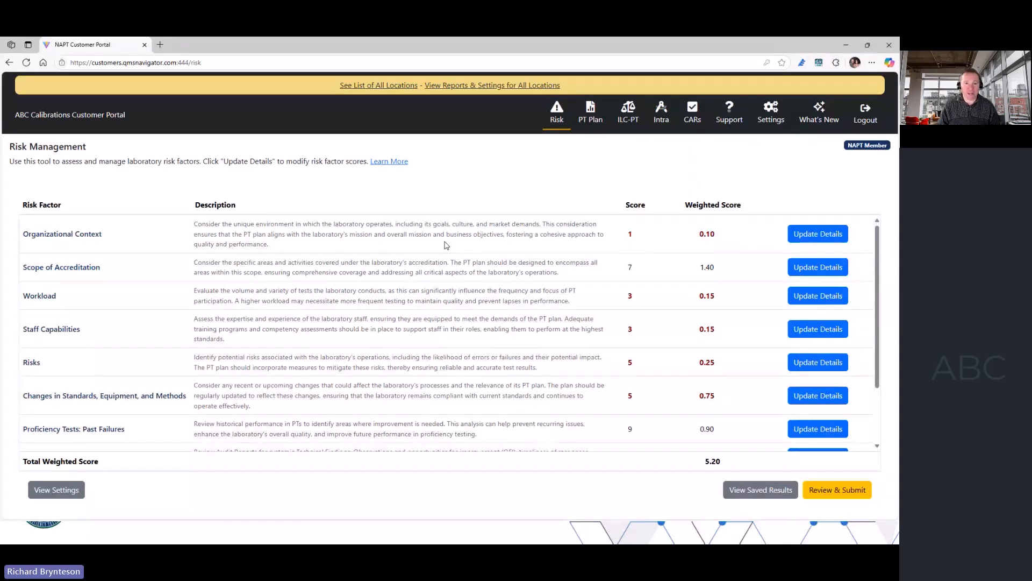
# - Rate the Organizational Context risk factor as Low-Moderate Risk (6)
pyautogui.click(806, 245)
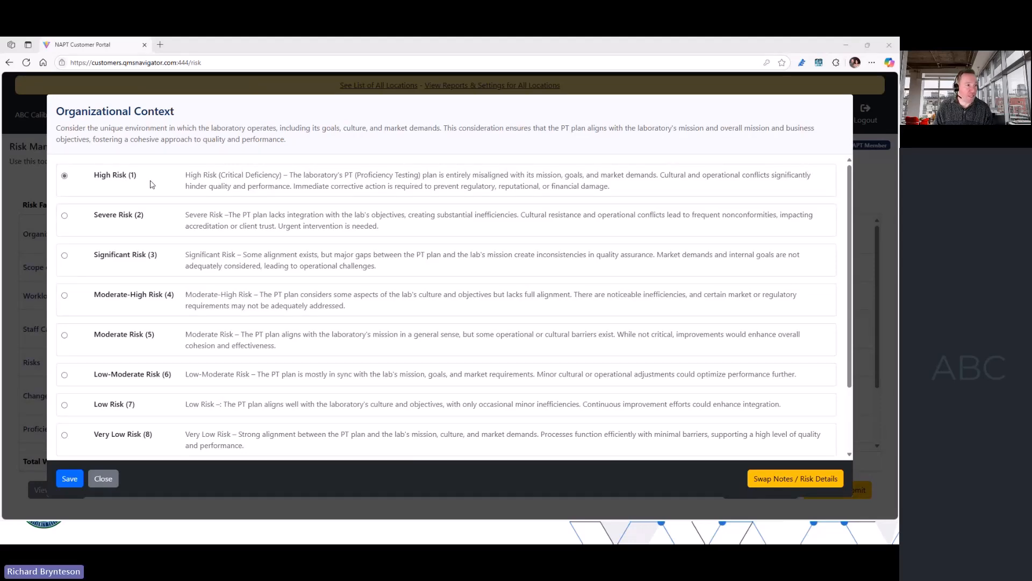
pyautogui.scroll(-1, 197, 234)
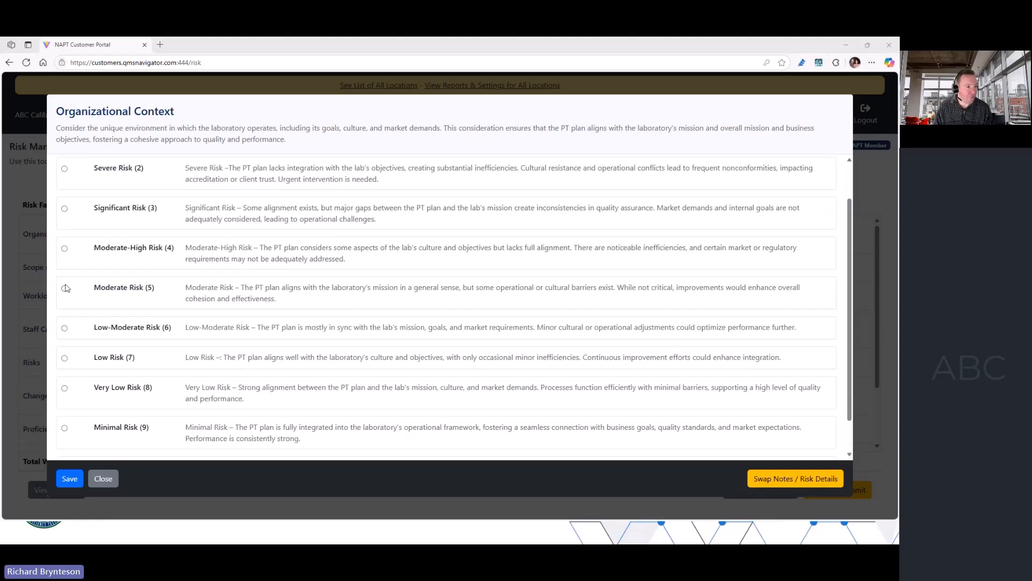
pyautogui.click(64, 328)
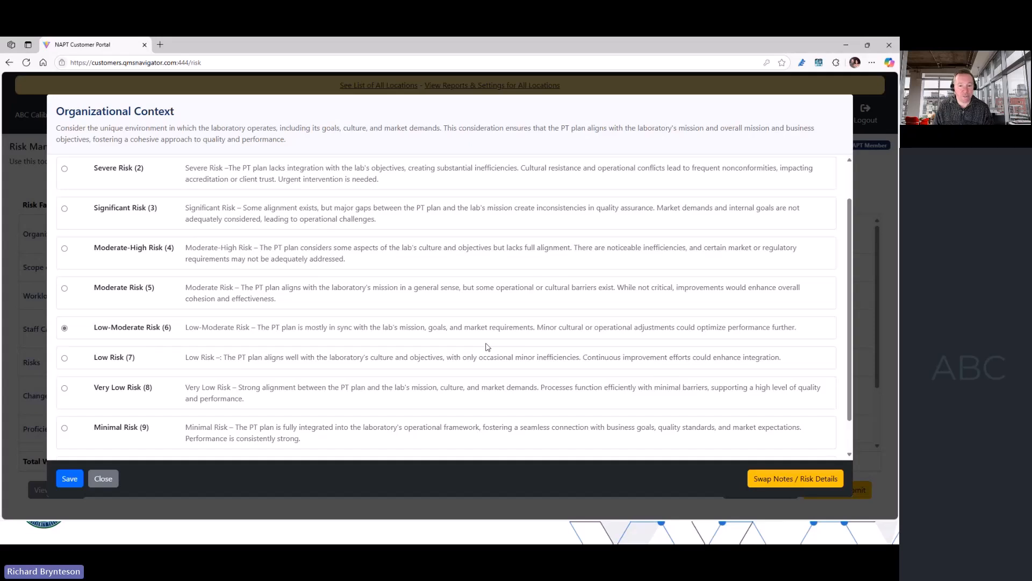
# - Append "These are my detailed notes about organization context. We are fantastic and doing great!!!" to the Organizational Context notes as a new paragraph and save
pyautogui.click(791, 484)
pyautogui.click(413, 214)
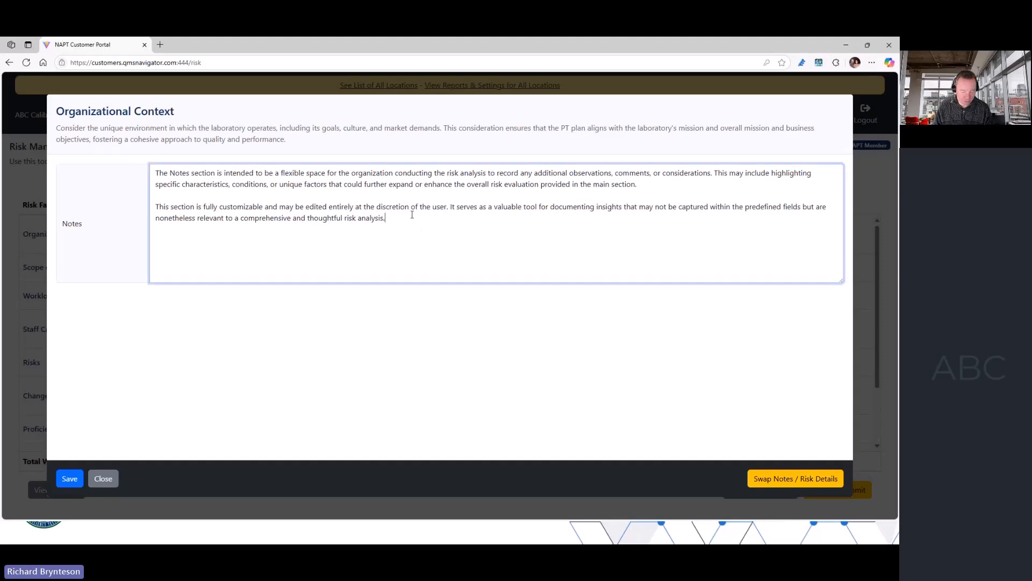
pyautogui.press('Return')
pyautogui.press('Return')
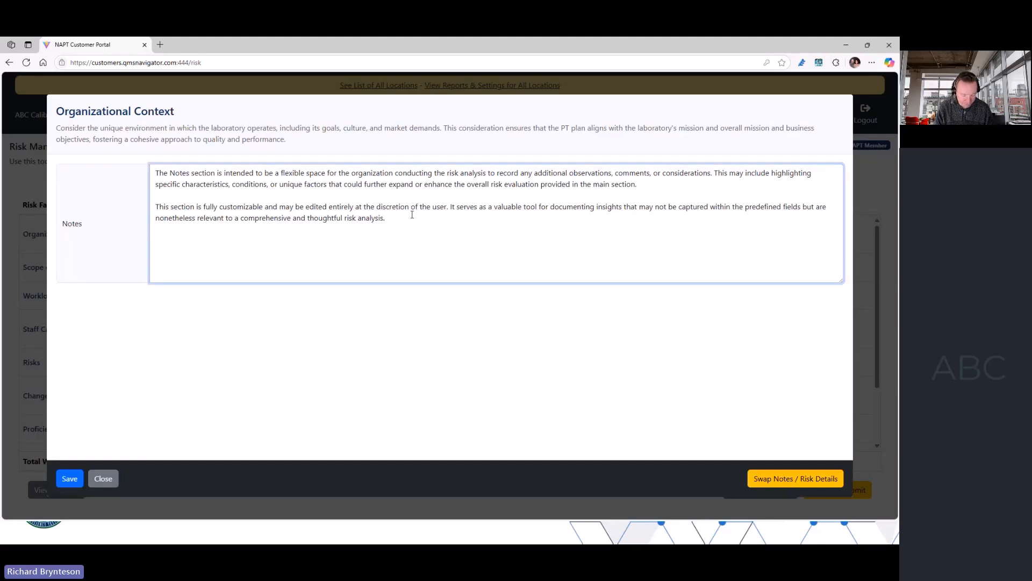
pyautogui.write('These are my ')
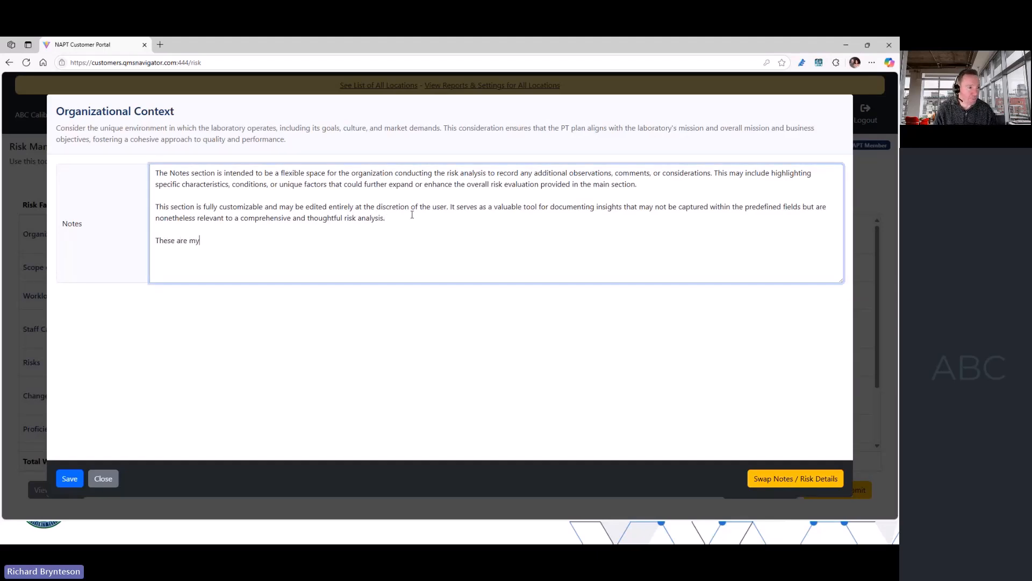
pyautogui.write('detailed')
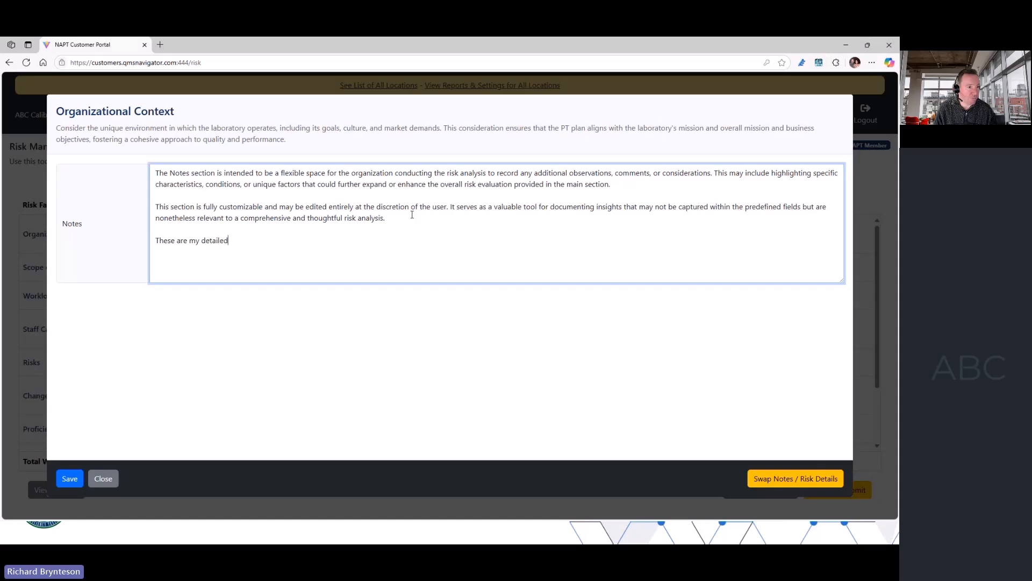
pyautogui.write(' notes about organia')
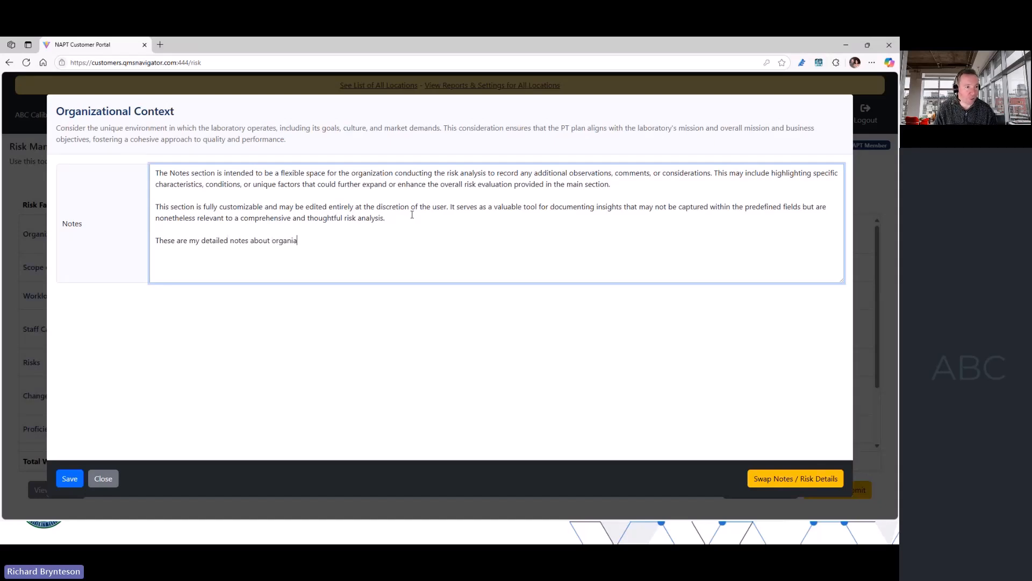
pyautogui.press('BackSpace')
pyautogui.write('zation context.  We are fantastic and d')
pyautogui.write('oing great!!!')
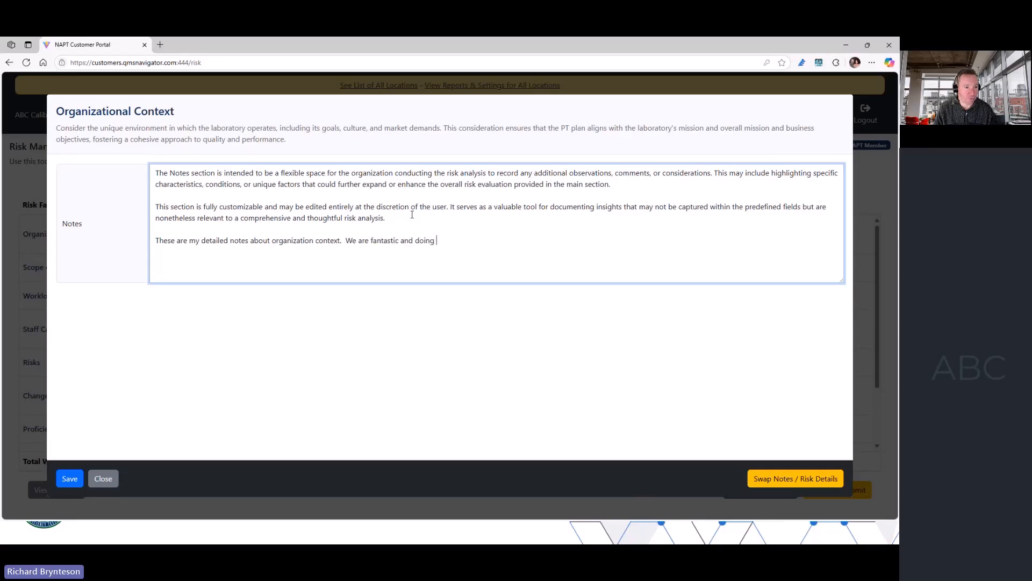
pyautogui.click(753, 476)
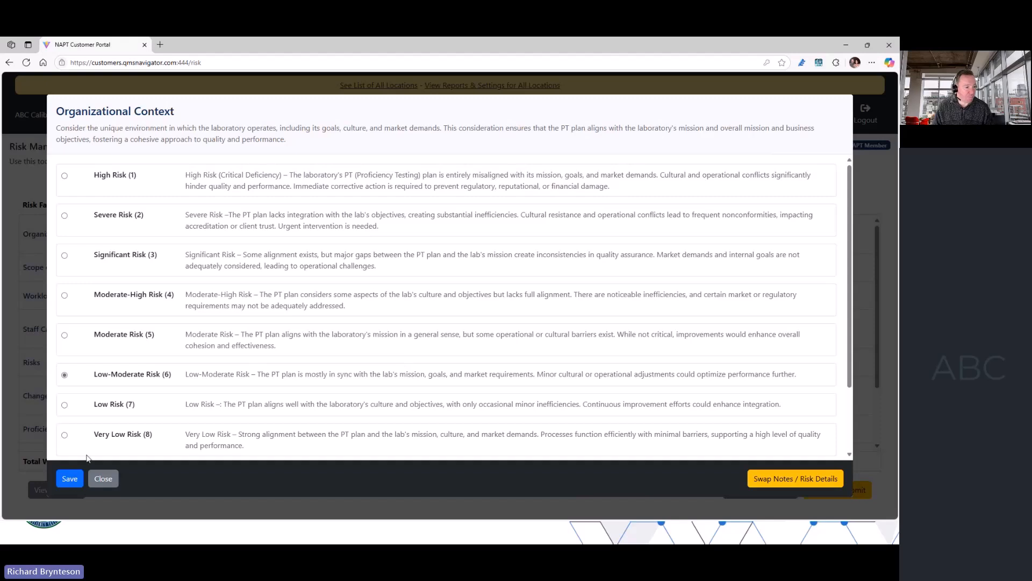
pyautogui.click(71, 479)
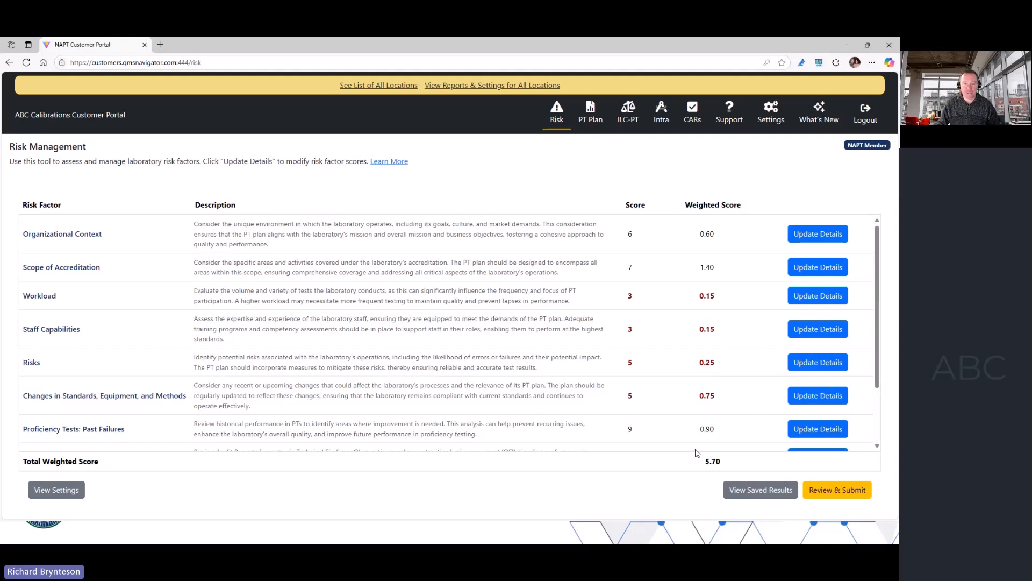
# - Submit the reviewed risk assessment with a summary of findings and generate that summary via QMS AI
pyautogui.click(854, 492)
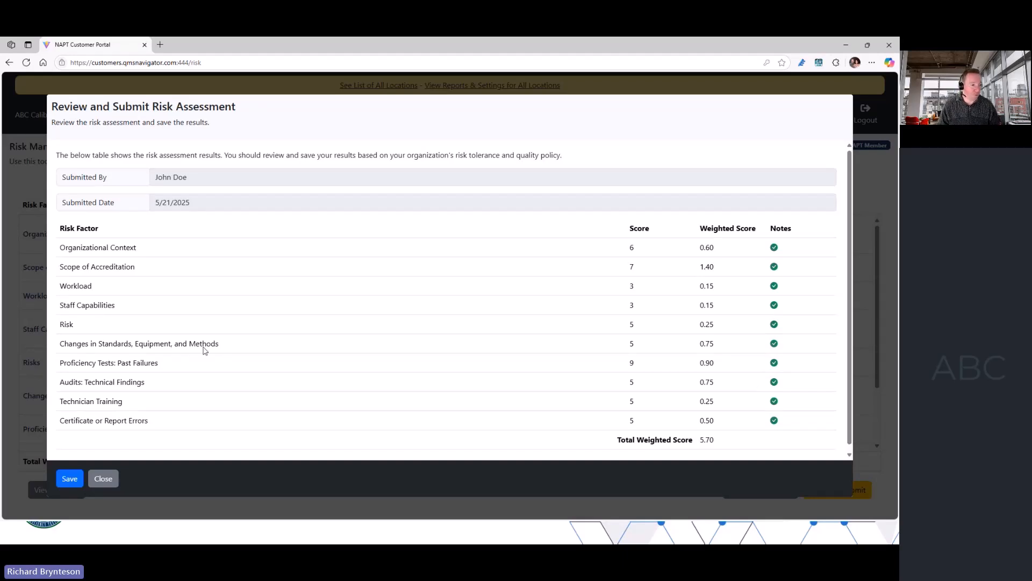
pyautogui.click(69, 478)
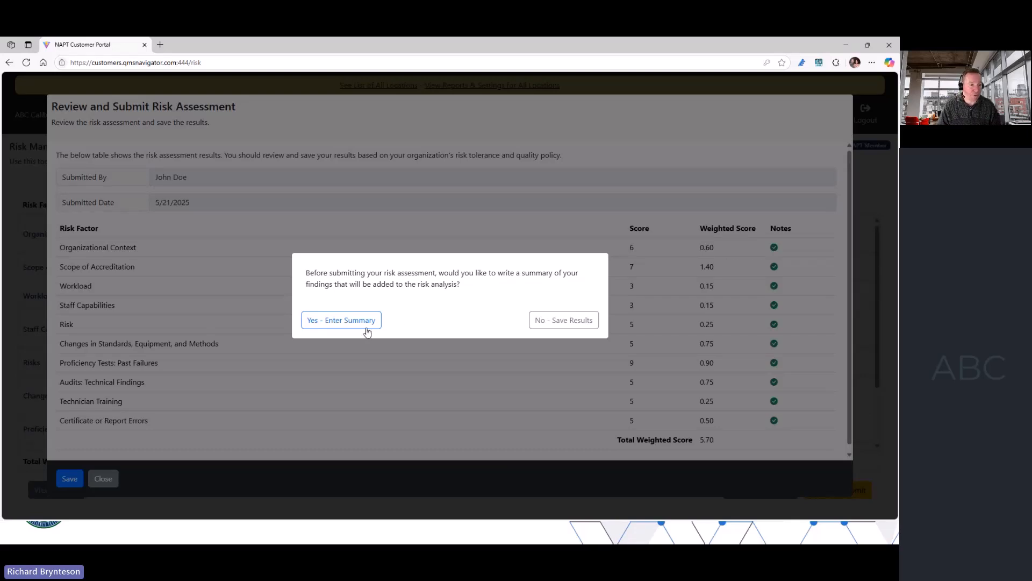
pyautogui.click(345, 327)
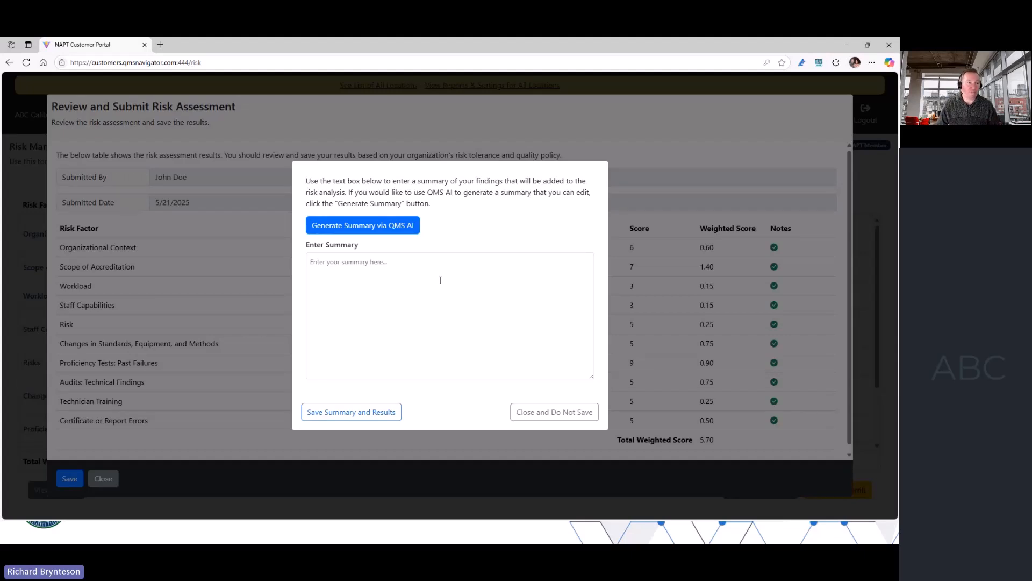
pyautogui.click(387, 225)
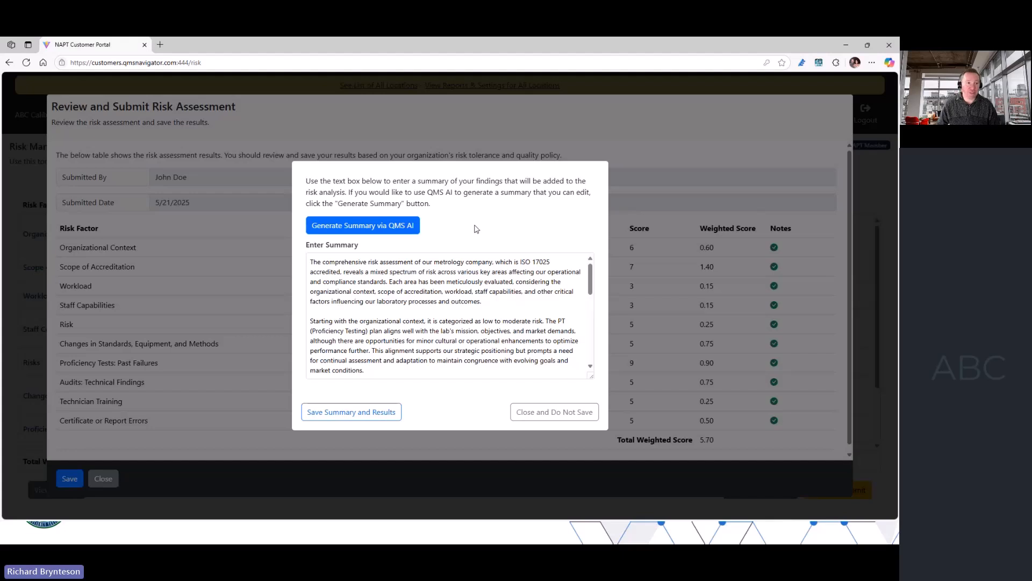
# - Add "These are additional notes." as a new paragraph at the end of the generated summary
pyautogui.scroll(-5, 469, 290)
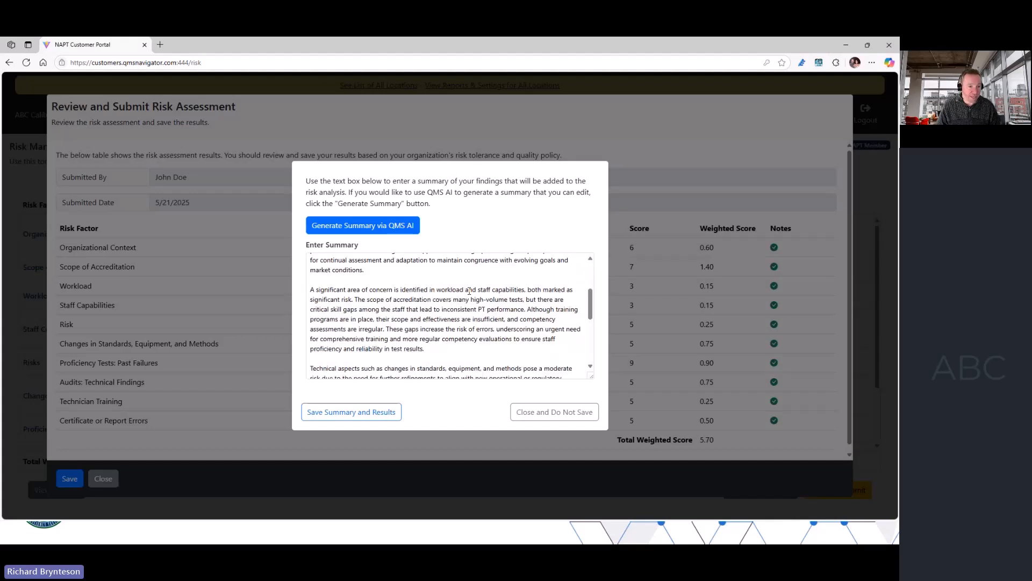
pyautogui.scroll(-3, 469, 291)
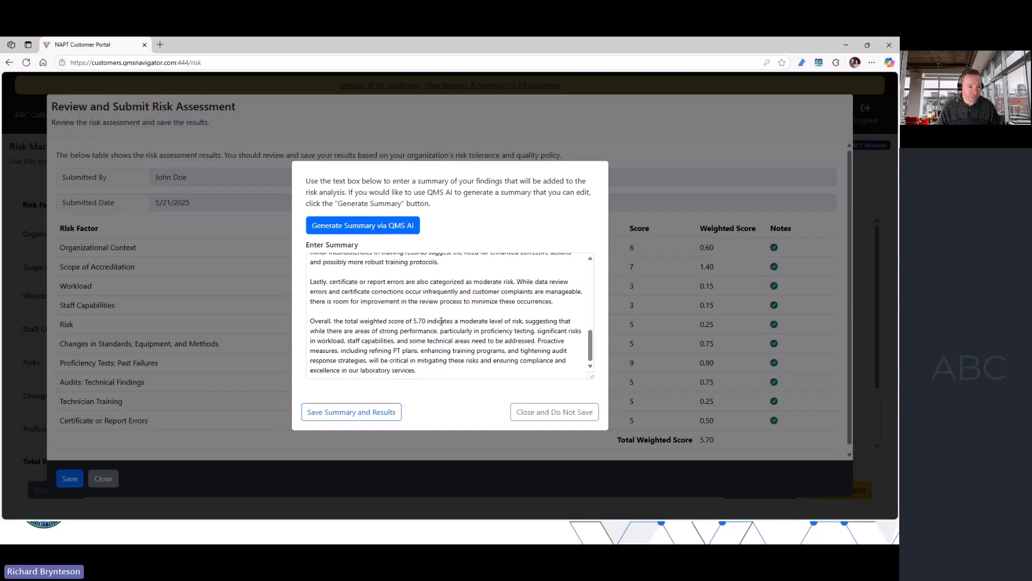
pyautogui.click(425, 373)
pyautogui.press('Return')
pyautogui.press('Return')
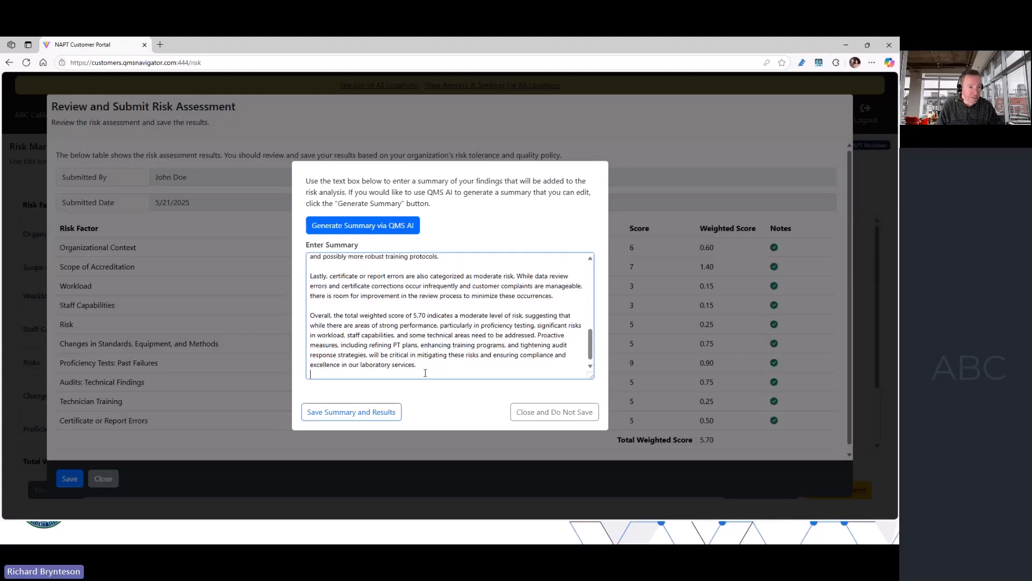
pyautogui.write('These are additional notes.')
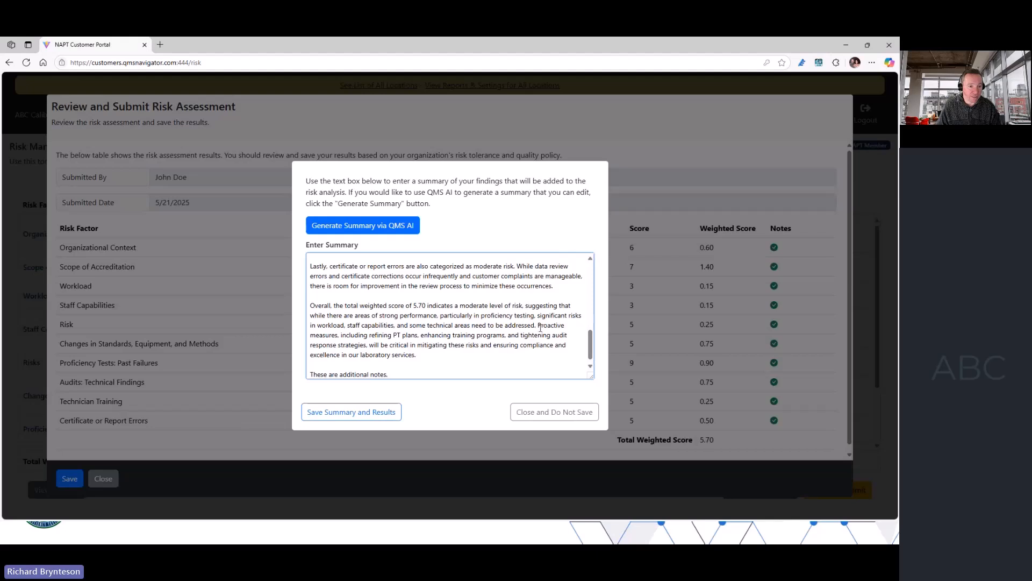
# - Delete the summary sentence beginning "Proactive measures", save the summary and results, and dismiss the confirmation
pyautogui.moveTo(537, 325); pyautogui.dragTo(517, 359)
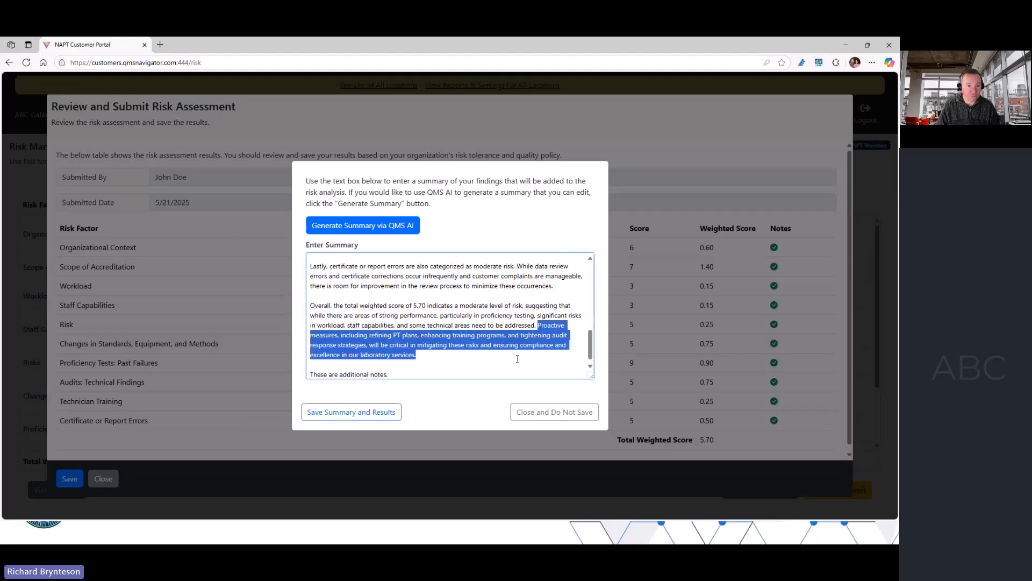
pyautogui.press('BackSpace')
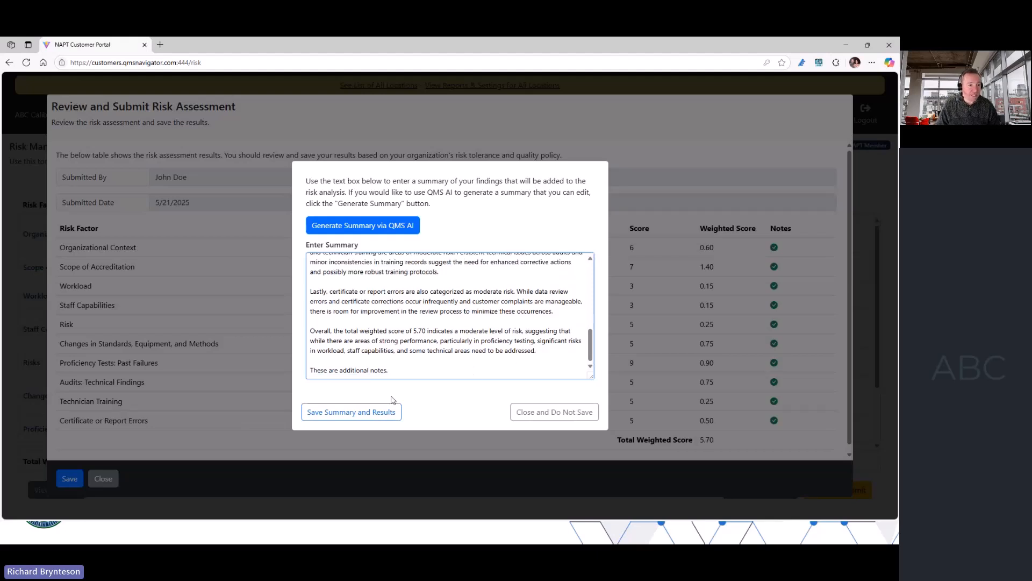
pyautogui.click(347, 412)
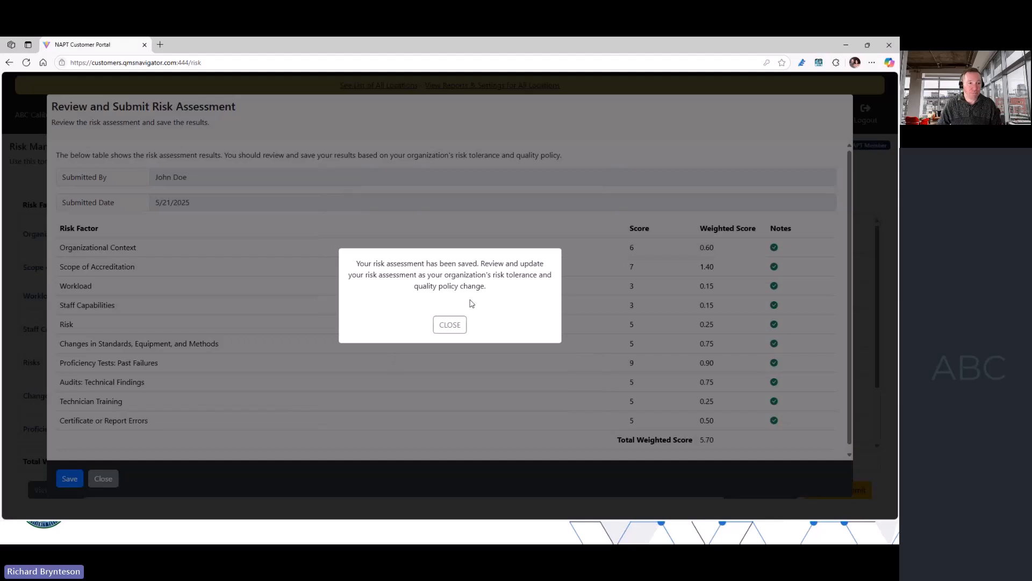
pyautogui.click(450, 324)
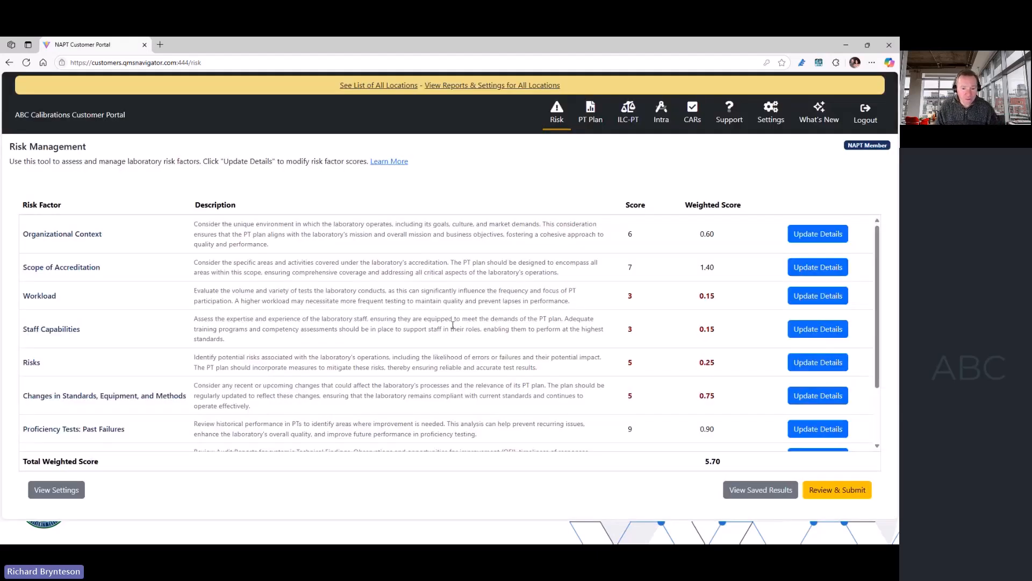
# - View the saved risk assessments and check the 21 May 2025 entry
pyautogui.click(760, 490)
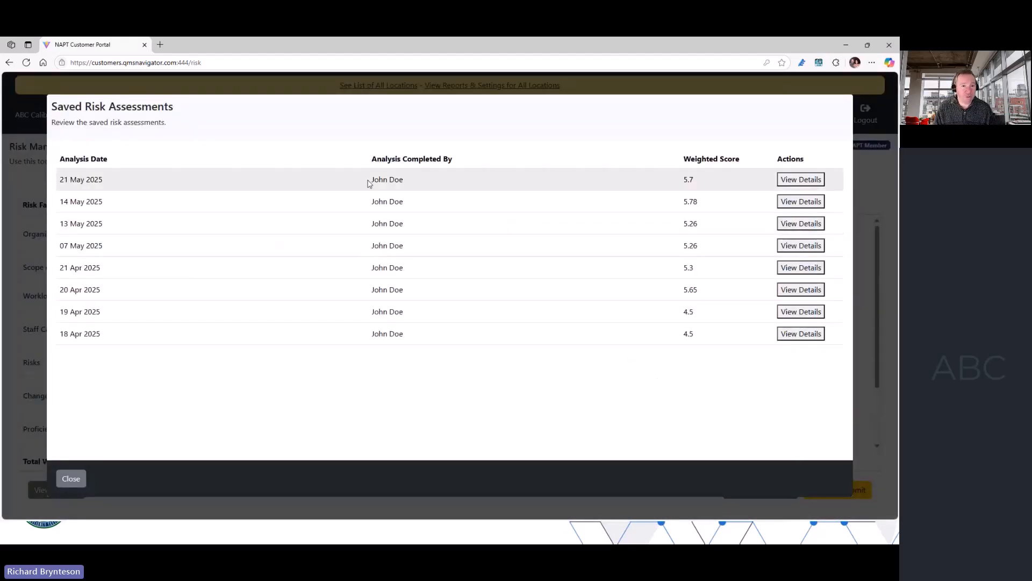
pyautogui.moveTo(110, 184); pyautogui.dragTo(76, 182)
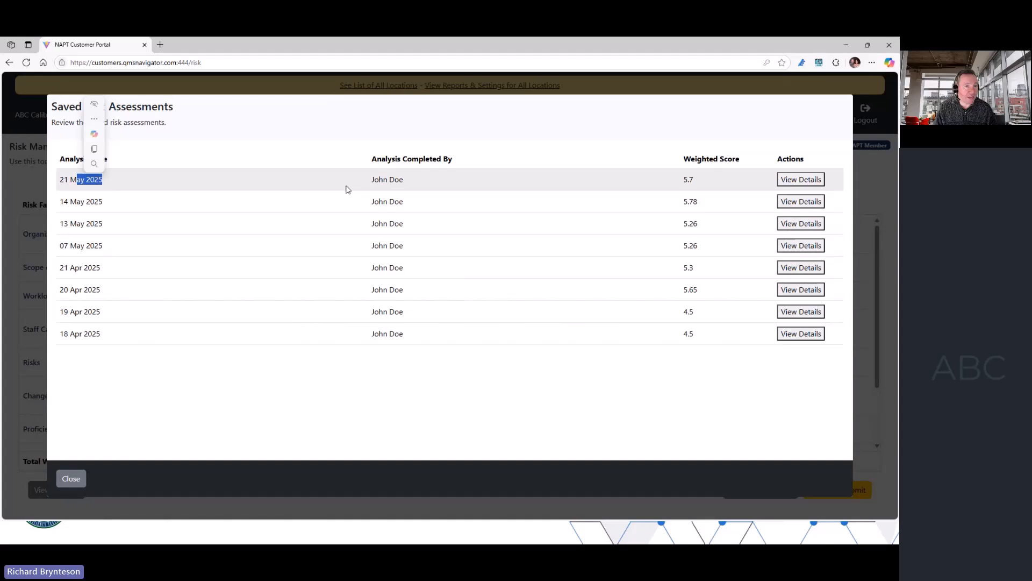
# - Review the full risk analysis report saved for 21 May 2025, including its summary and factor notes, and close the saved assessments
pyautogui.click(641, 177)
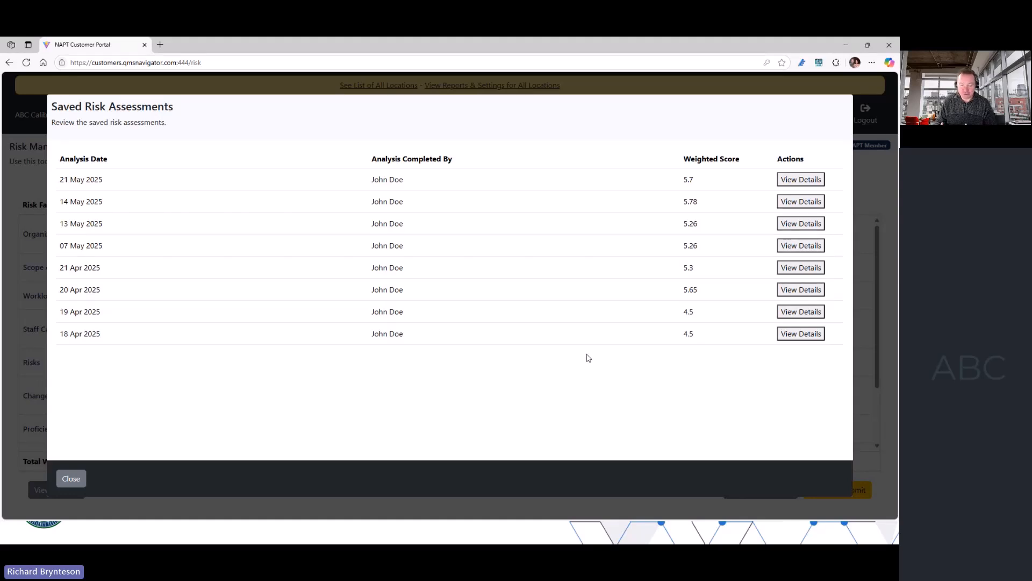
pyautogui.click(801, 181)
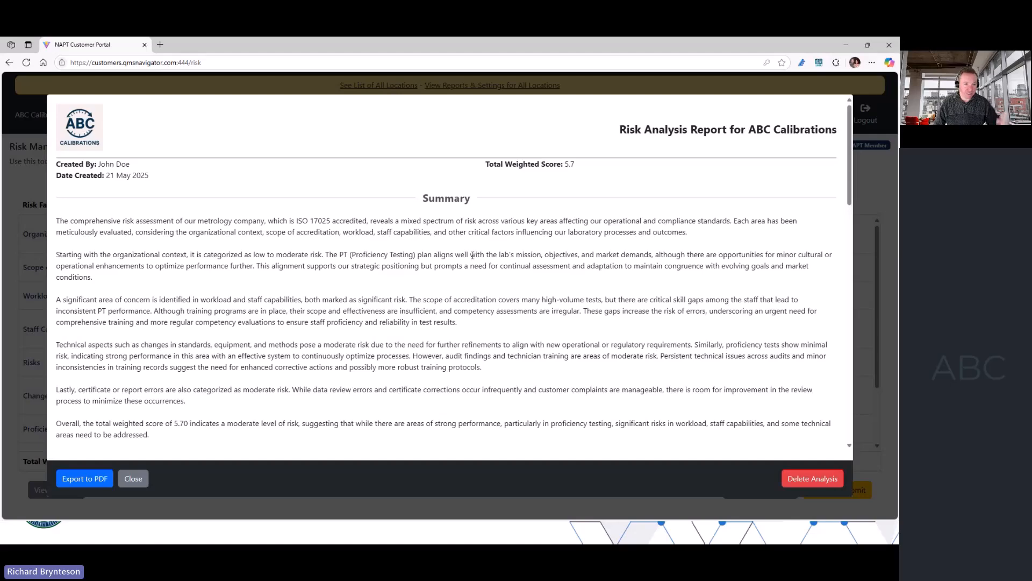
pyautogui.scroll(-15, 472, 256)
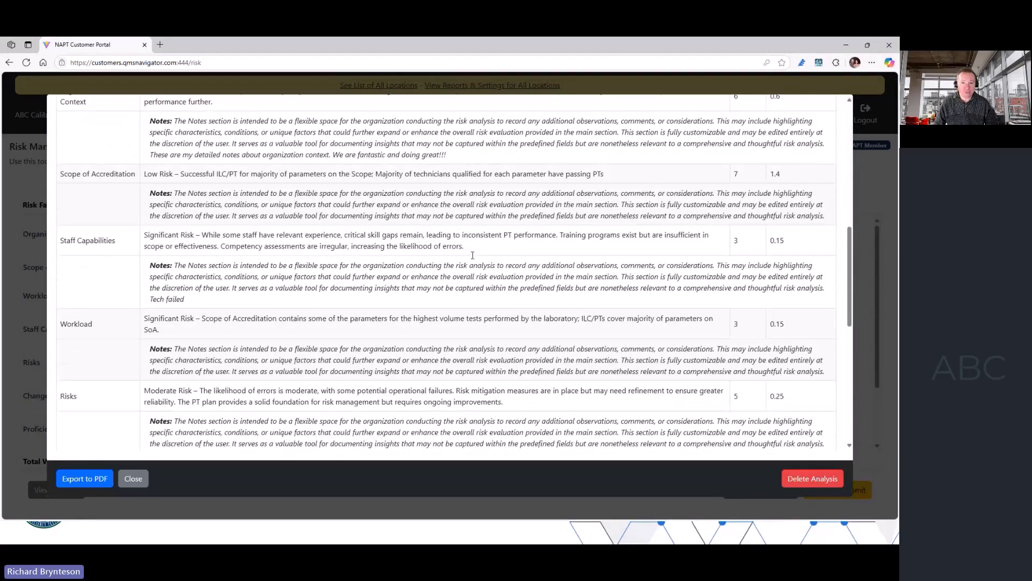
pyautogui.scroll(-2, 473, 256)
pyautogui.scroll(9, 472, 256)
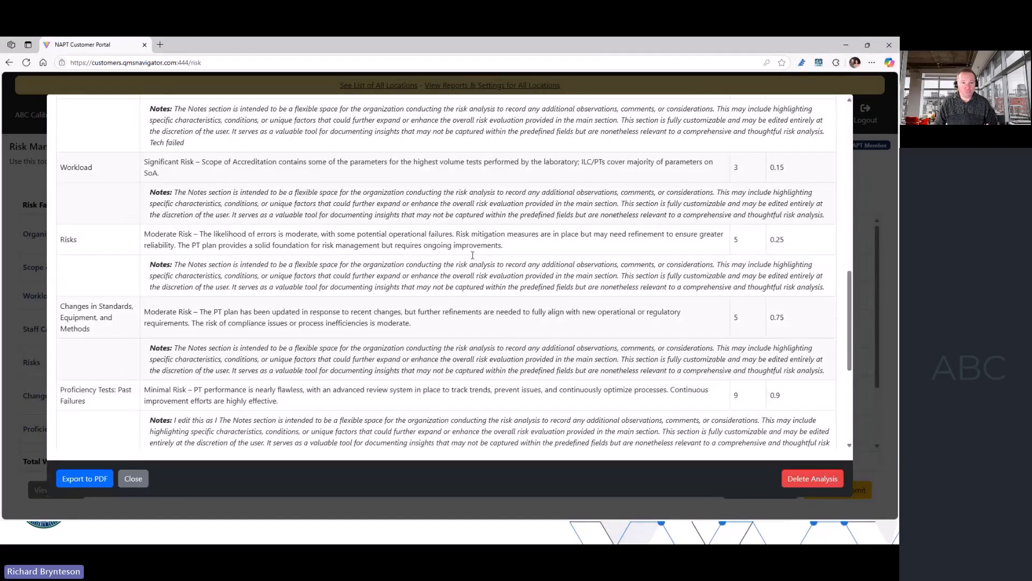
pyautogui.scroll(15, 473, 256)
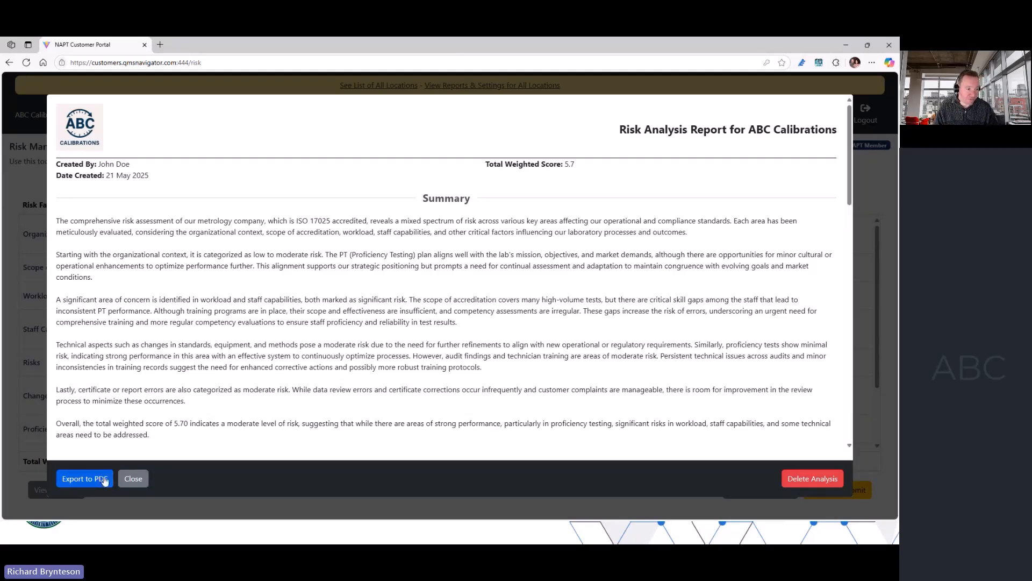
pyautogui.click(133, 479)
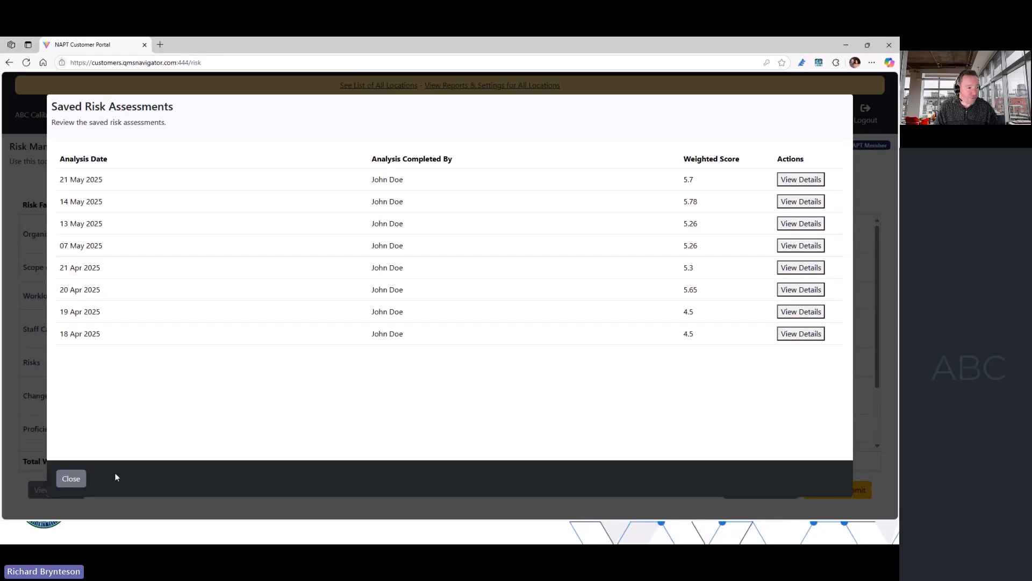
pyautogui.click(71, 479)
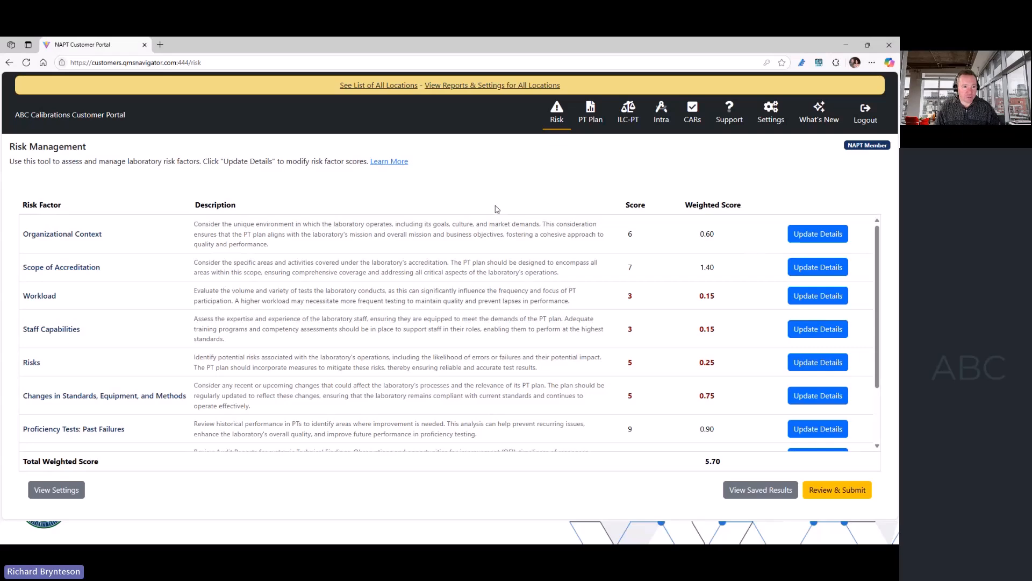
# - Open the proficiency testing plan, check its ILC-PT order form and its notes and settings, and return to the plan details
pyautogui.click(592, 117)
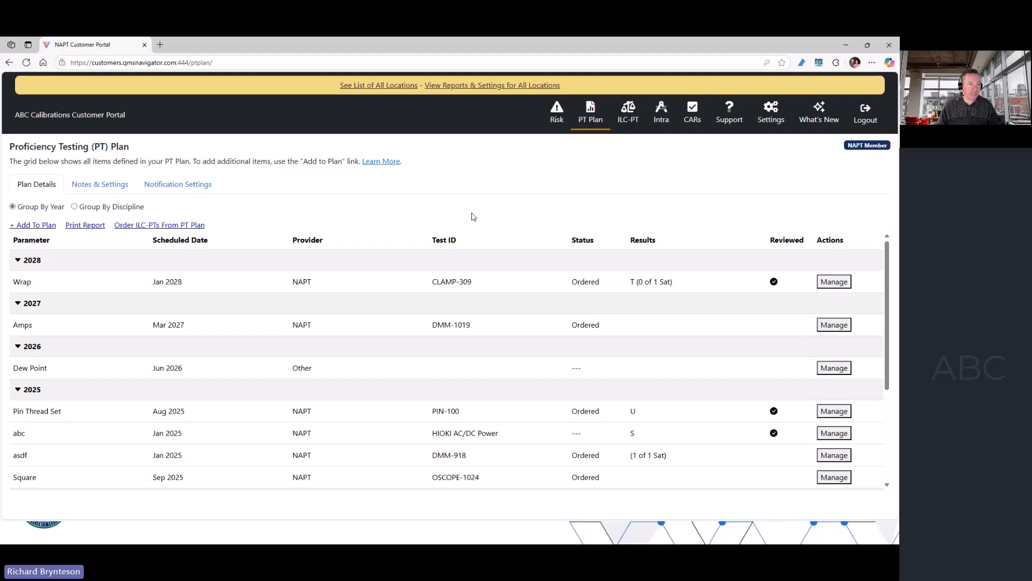
pyautogui.click(150, 228)
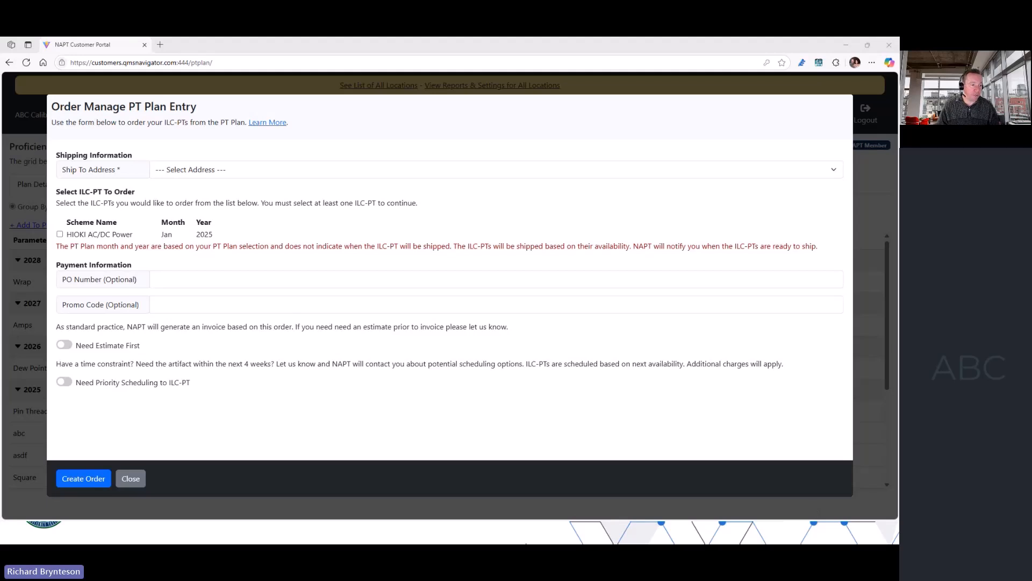
pyautogui.click(131, 478)
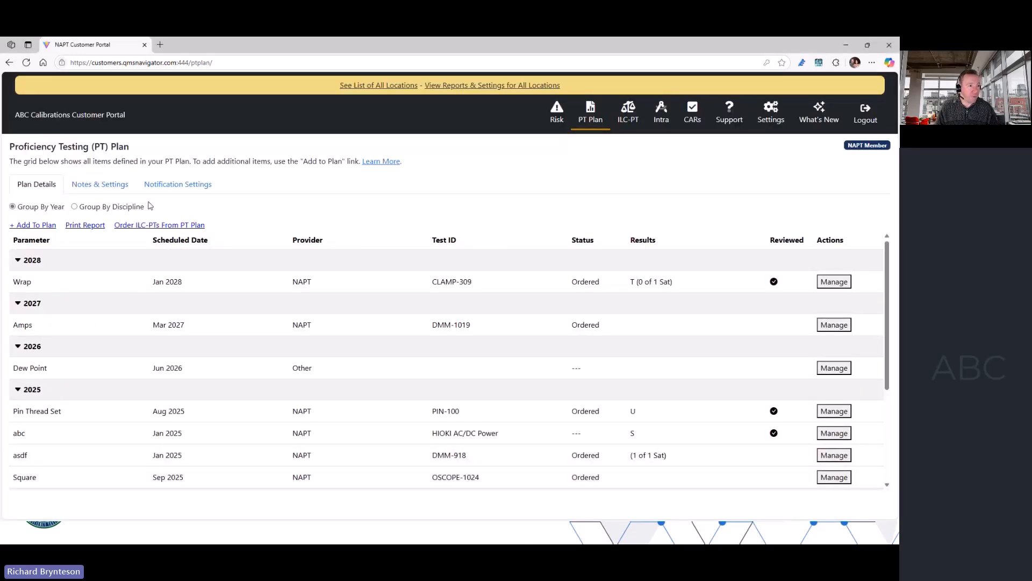
pyautogui.click(114, 193)
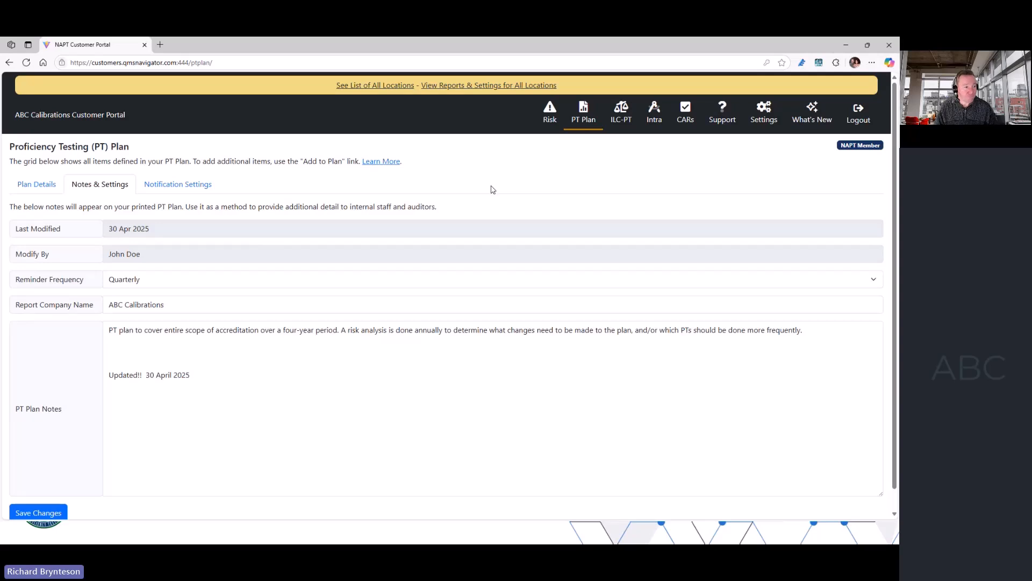
pyautogui.click(28, 188)
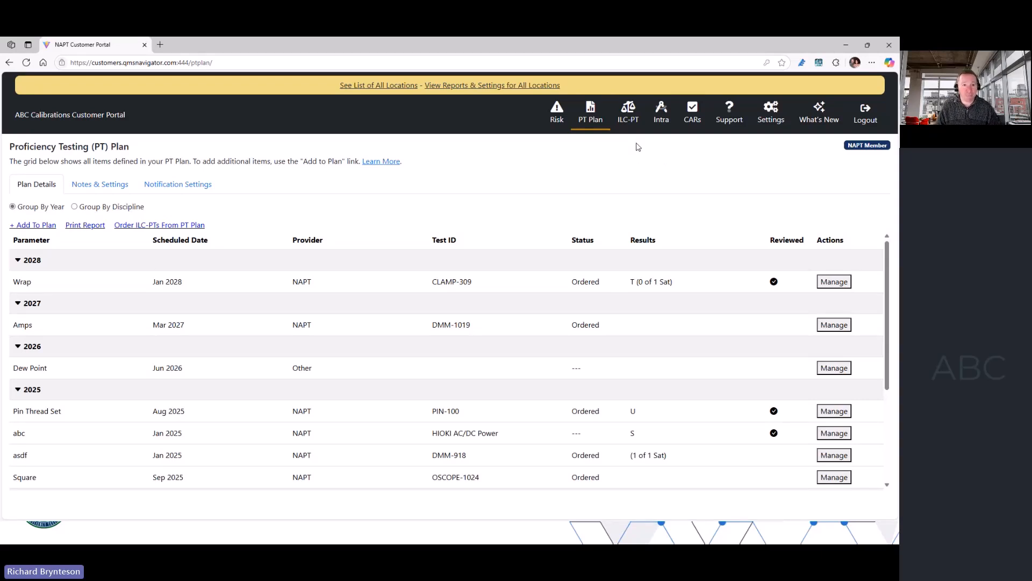
# - View the in-progress ILC-PTs and check the management options available for the DMM-1019 entry
pyautogui.click(628, 113)
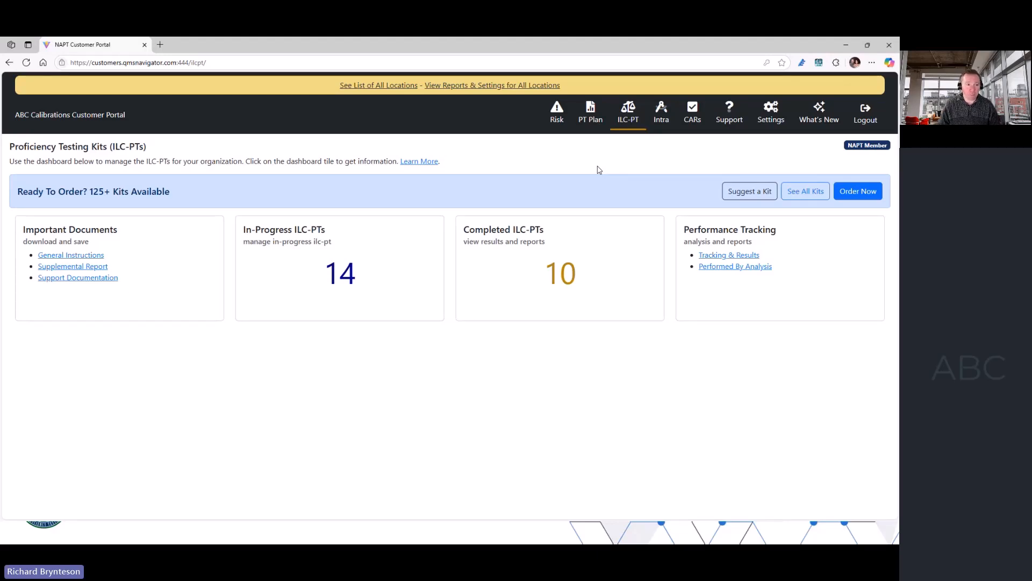
pyautogui.click(350, 272)
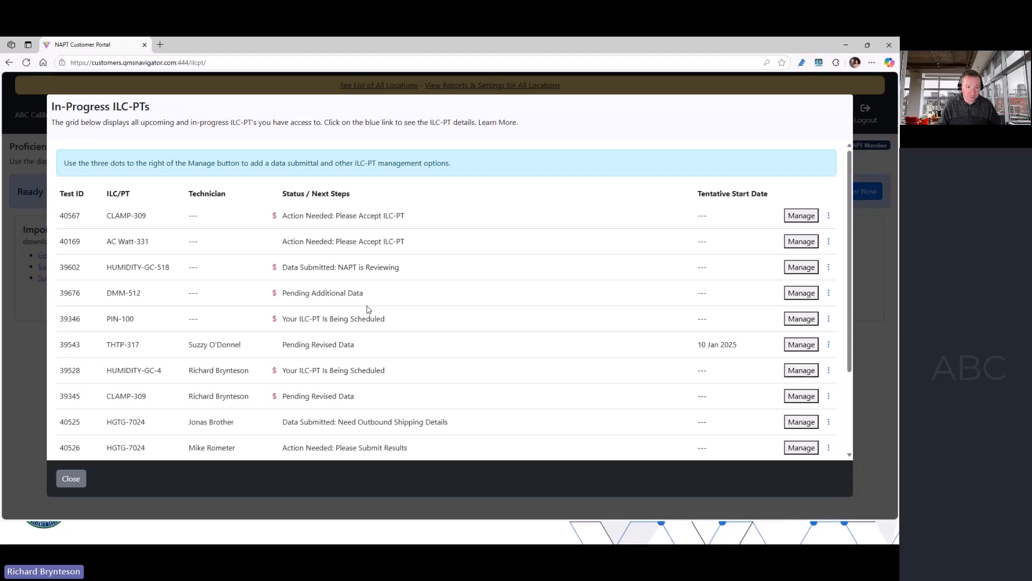
pyautogui.scroll(-3, 369, 310)
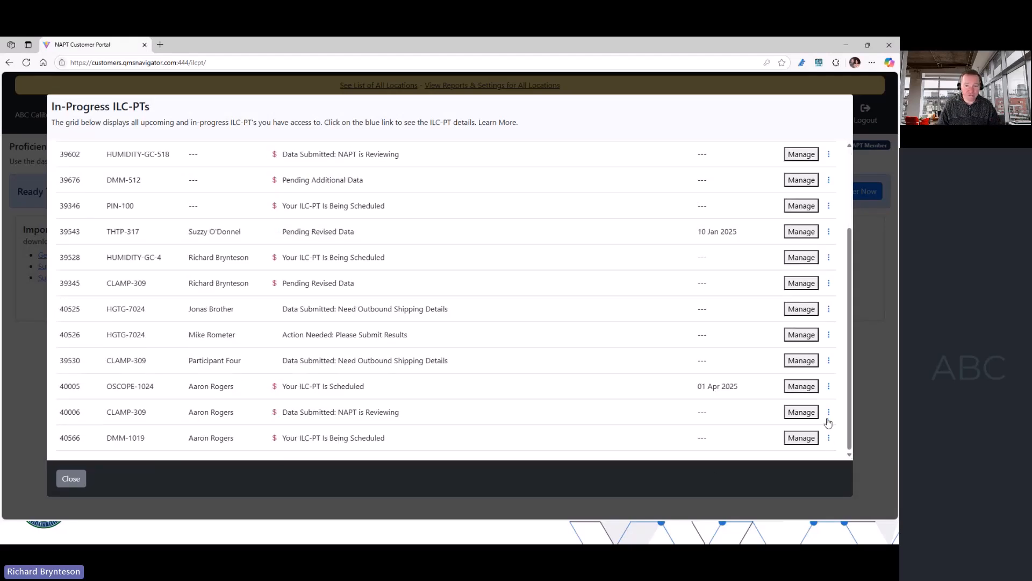
pyautogui.click(829, 440)
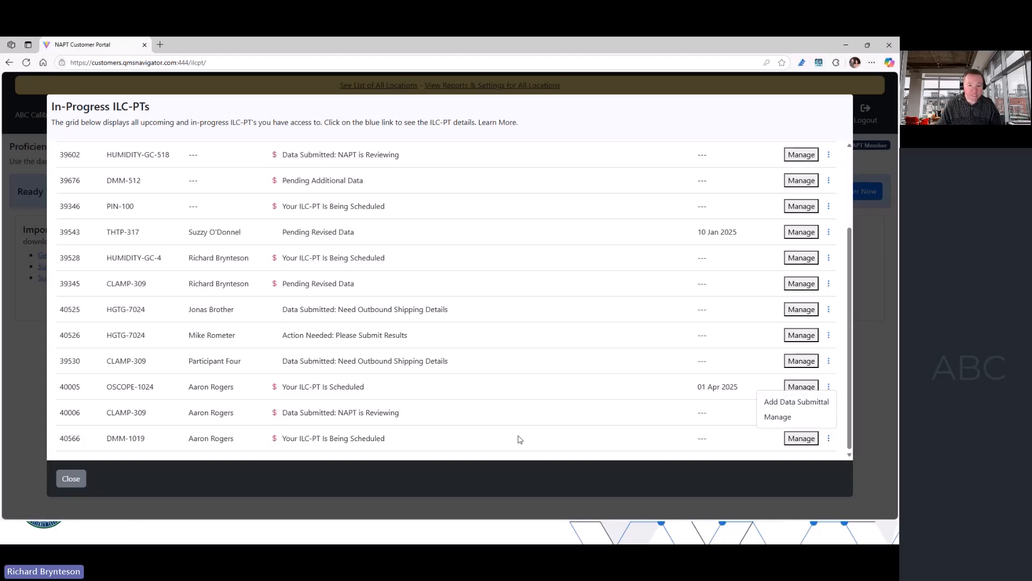
pyautogui.click(715, 442)
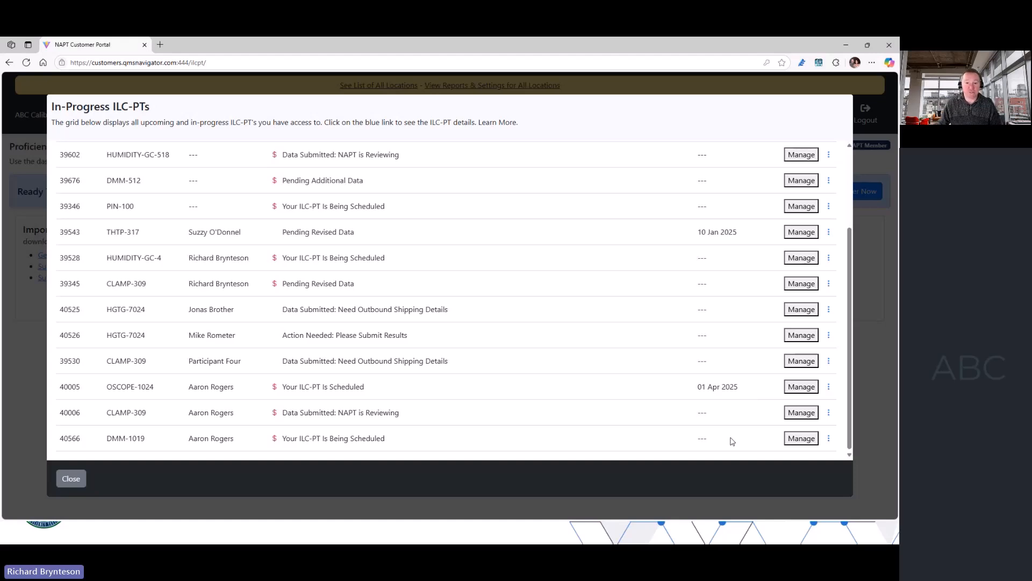
# - Examine the data submittal form for DMM-1019, including technician selection and additional-submittal terms, and close it without adding a submittal
pyautogui.click(830, 439)
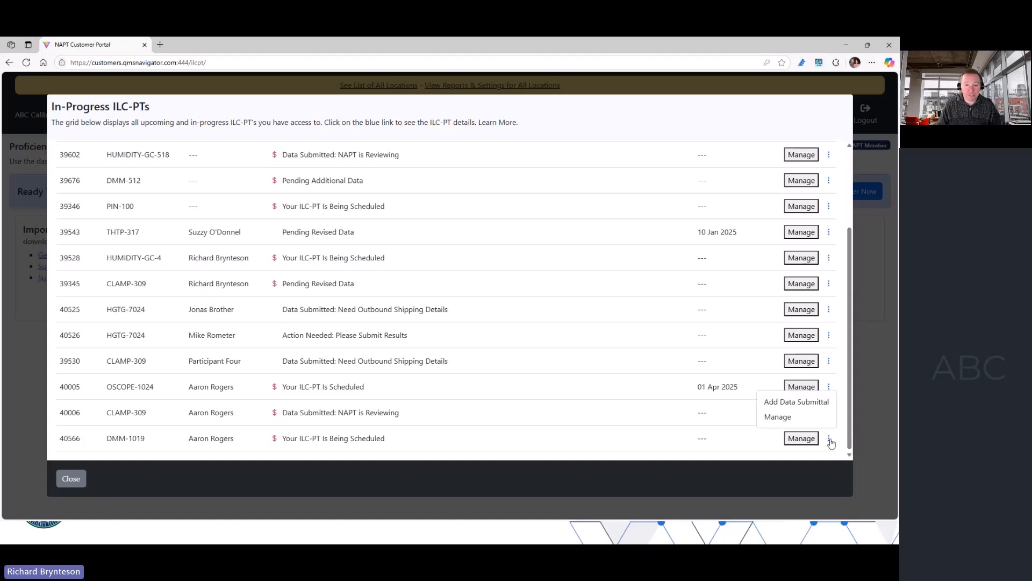
pyautogui.click(807, 408)
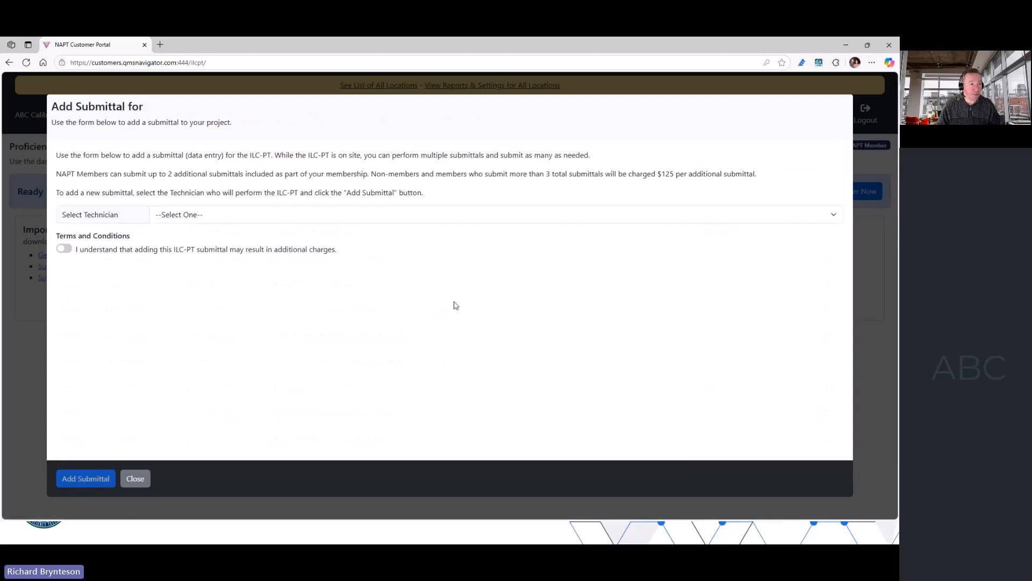
pyautogui.click(330, 218)
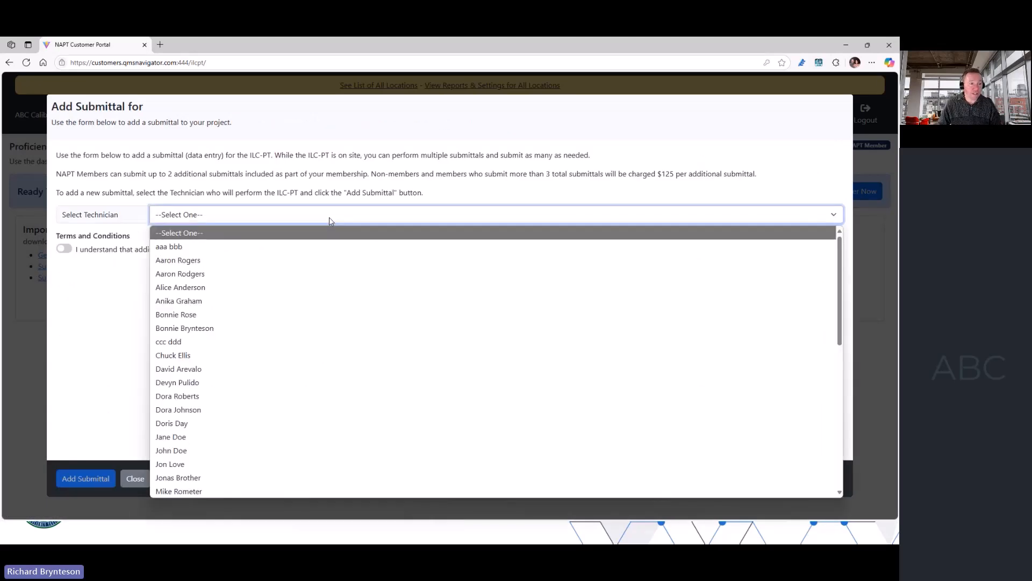
pyautogui.click(196, 464)
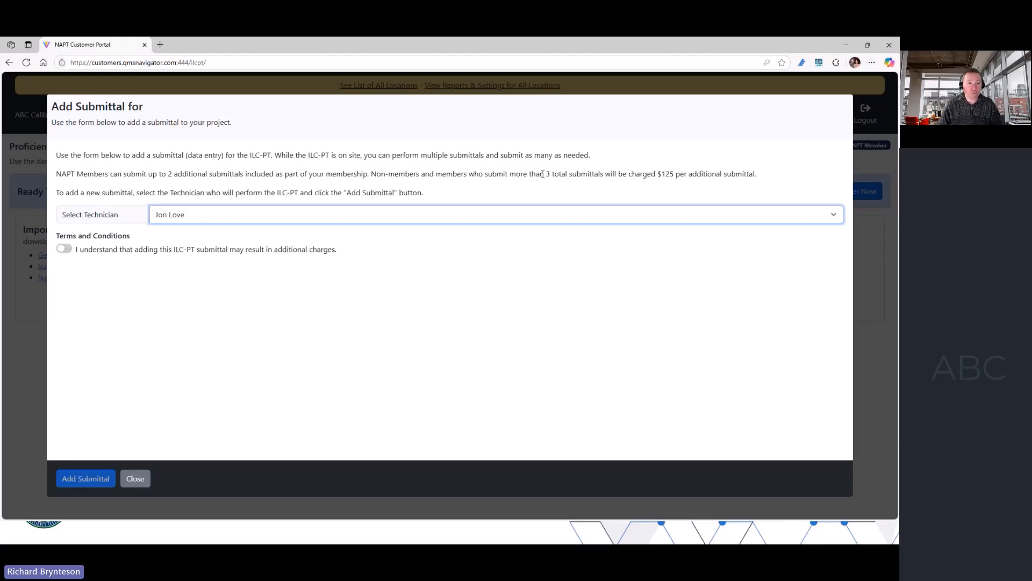
pyautogui.moveTo(545, 174); pyautogui.dragTo(612, 175)
pyautogui.click(591, 184)
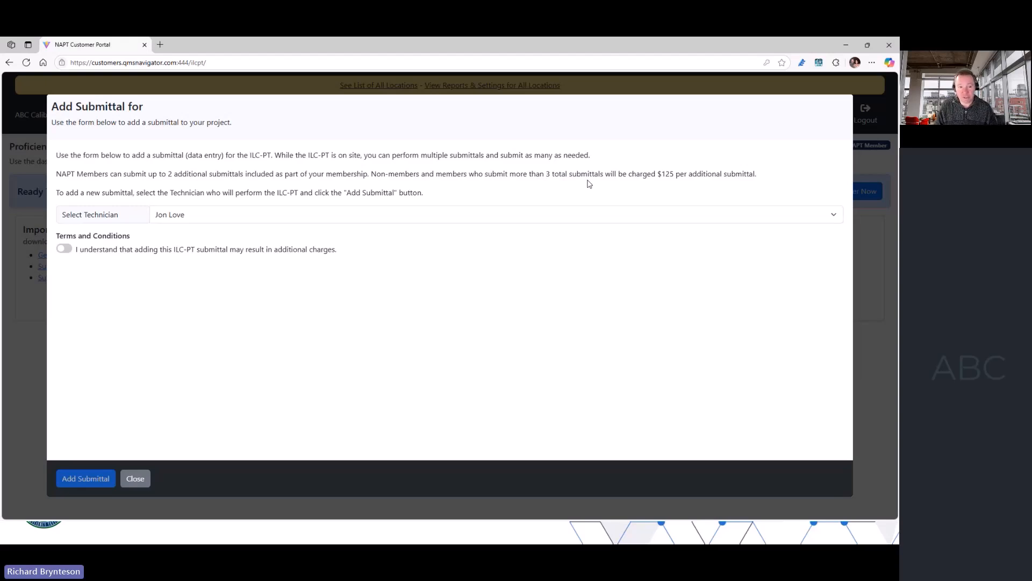
pyautogui.click(143, 480)
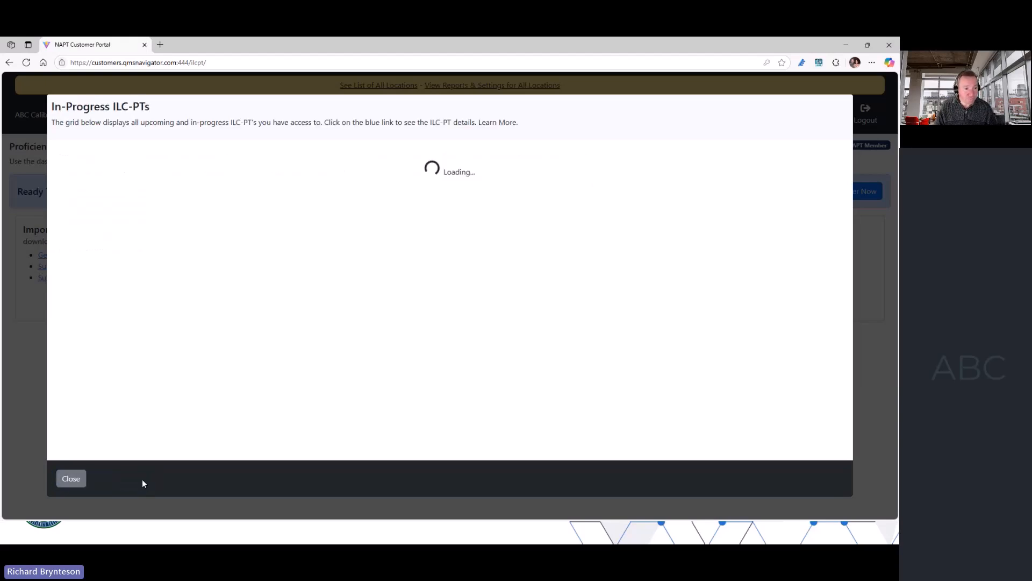
pyautogui.click(78, 483)
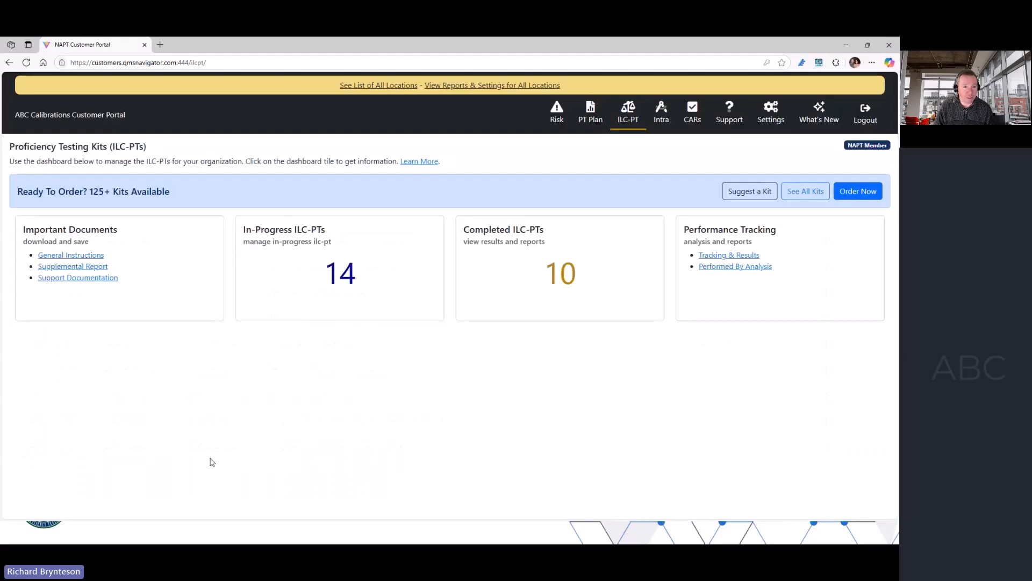
# - Open the kit suggestions, check the details of the Thermodynamic: Dew Point idea and add a vote for it
pyautogui.click(740, 194)
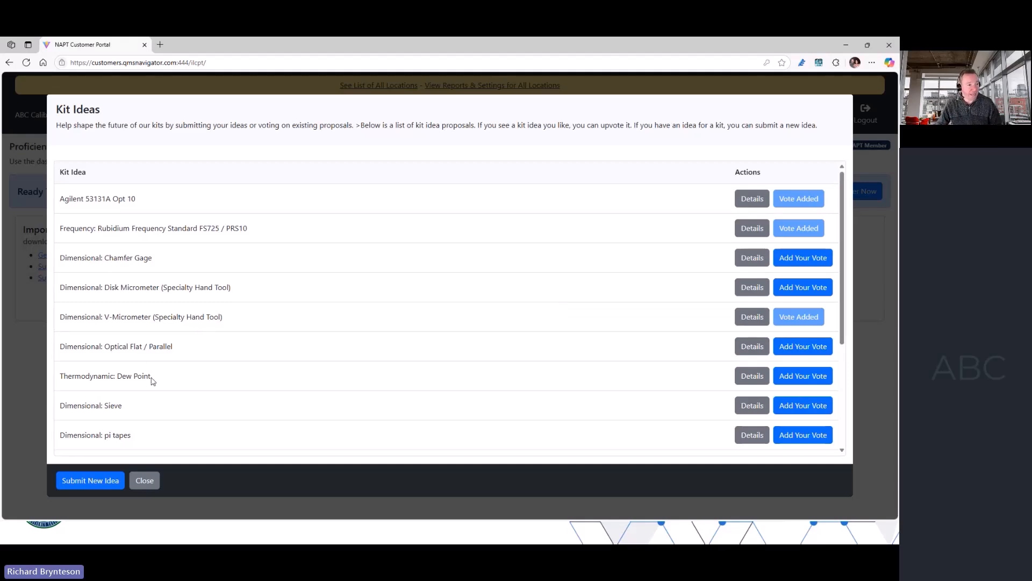
pyautogui.moveTo(152, 379); pyautogui.dragTo(61, 375)
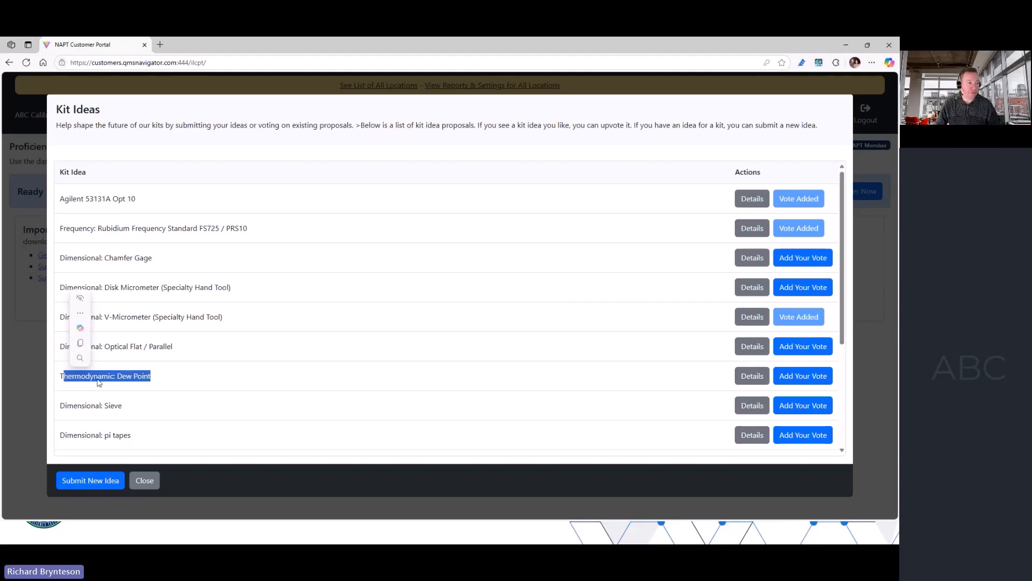
pyautogui.click(158, 379)
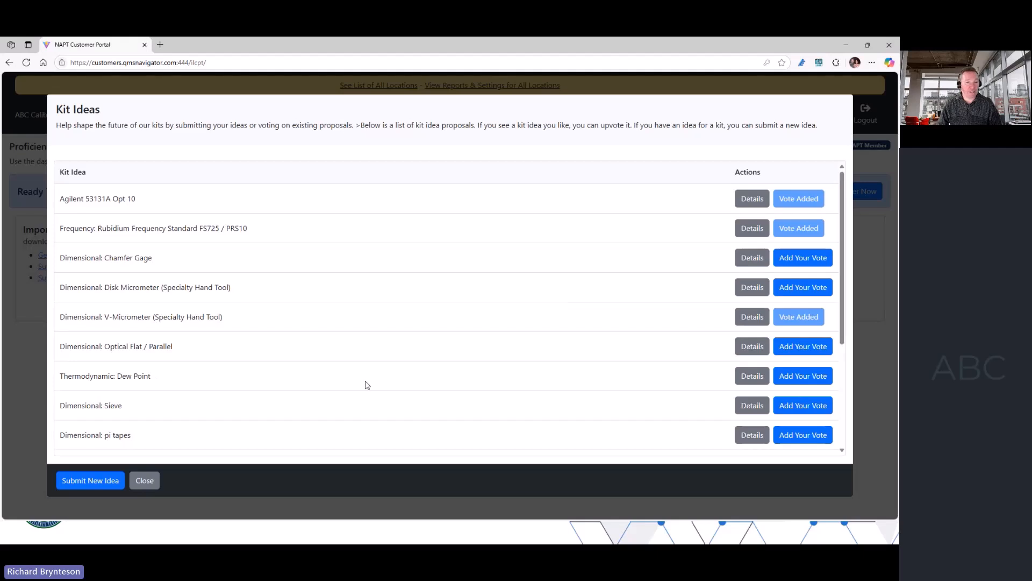
pyautogui.click(750, 376)
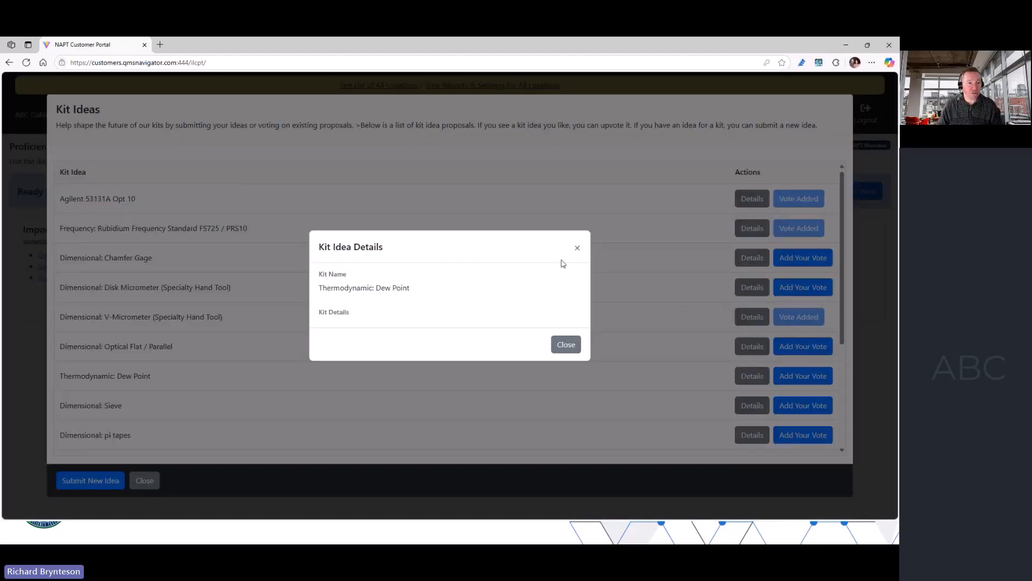
pyautogui.click(575, 250)
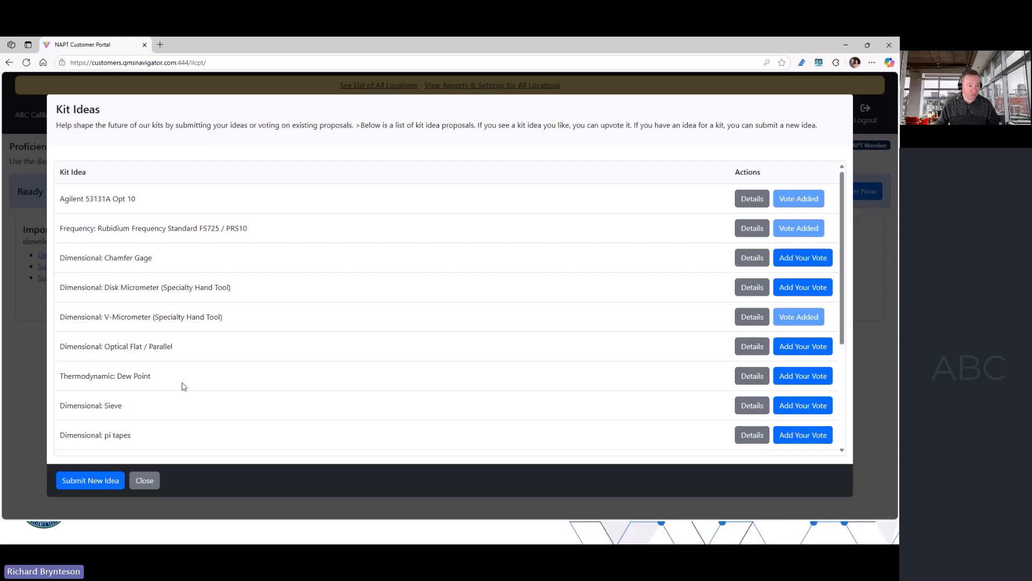
pyautogui.click(802, 376)
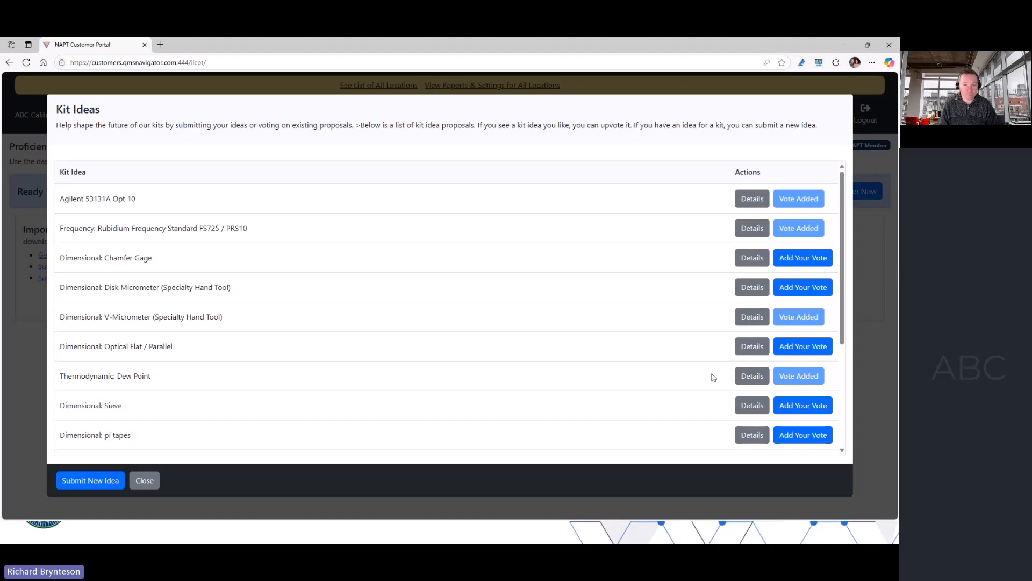
# - Start a new kit idea and enter the description "Pressure gage 50,000 psi"
pyautogui.scroll(-3, 458, 337)
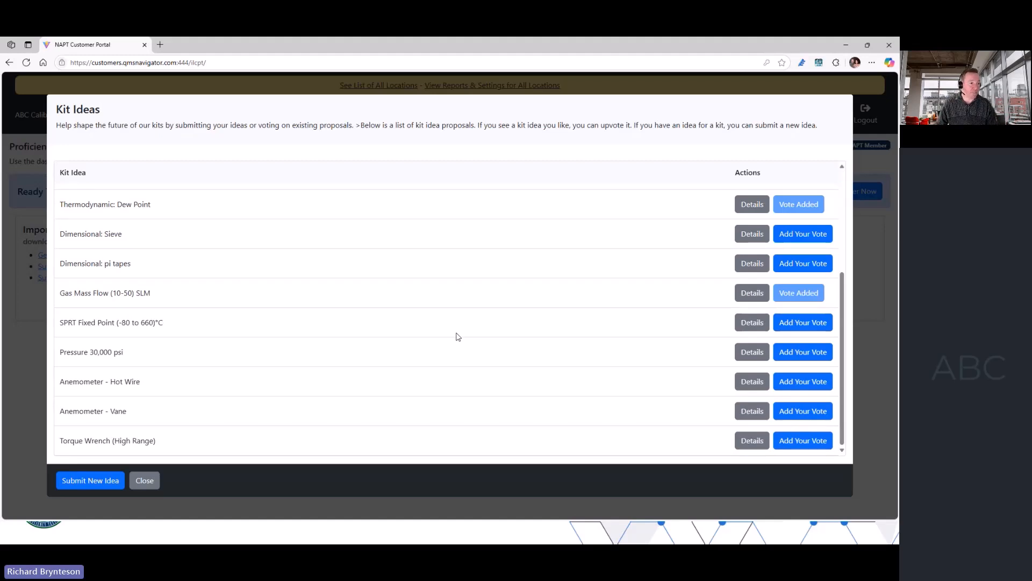
pyautogui.click(84, 486)
pyautogui.click(354, 242)
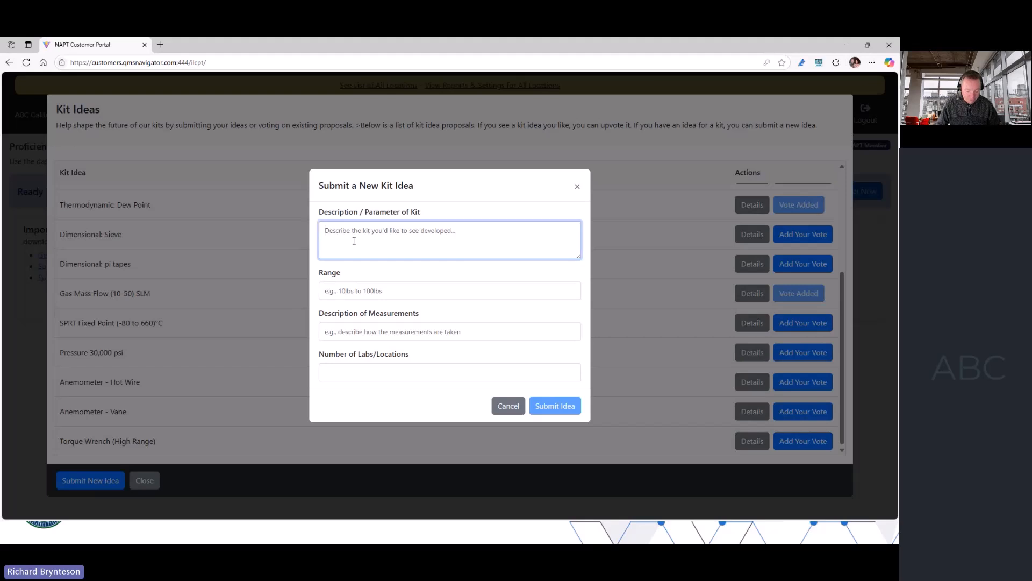
pyautogui.write('Pressure')
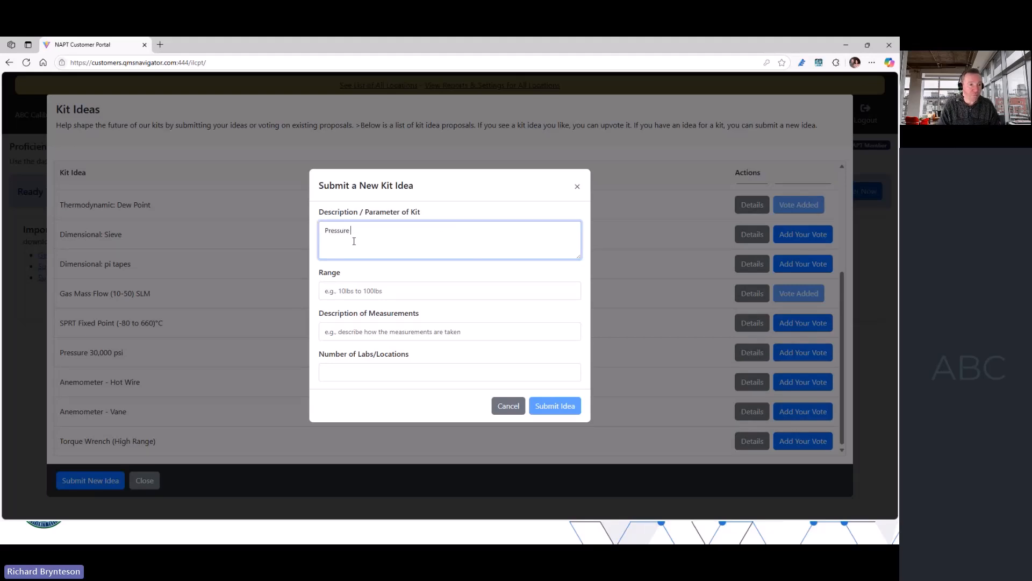
pyautogui.write(' gage 10')
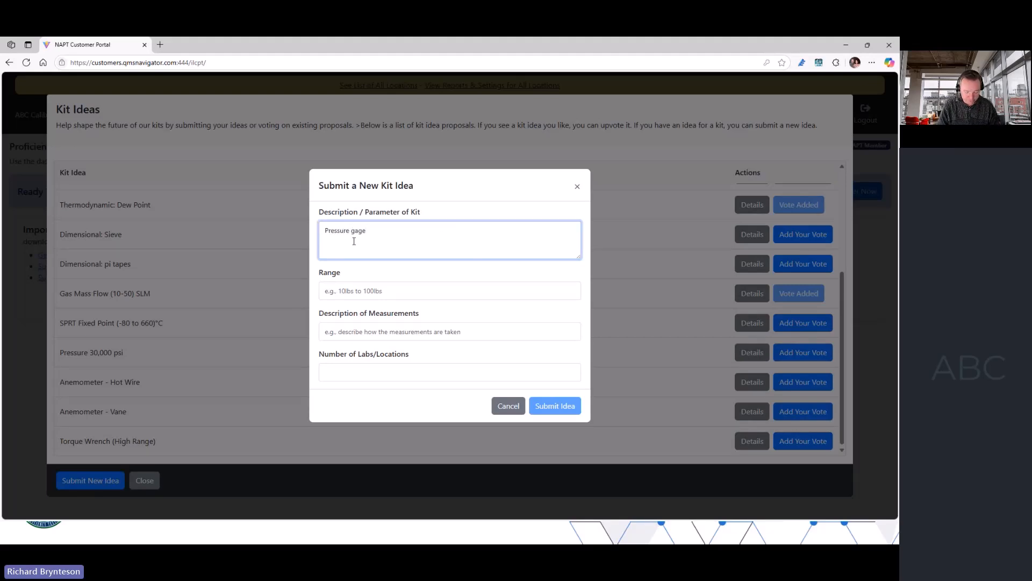
pyautogui.press('BackSpace')
pyautogui.press('BackSpace')
pyautogui.write('50')
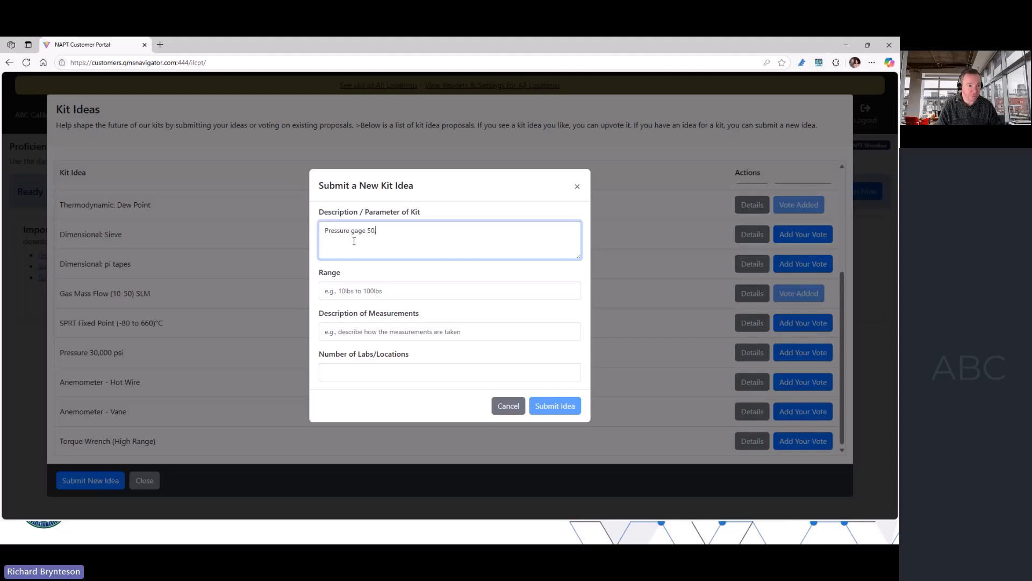
pyautogui.write(',000 psi')
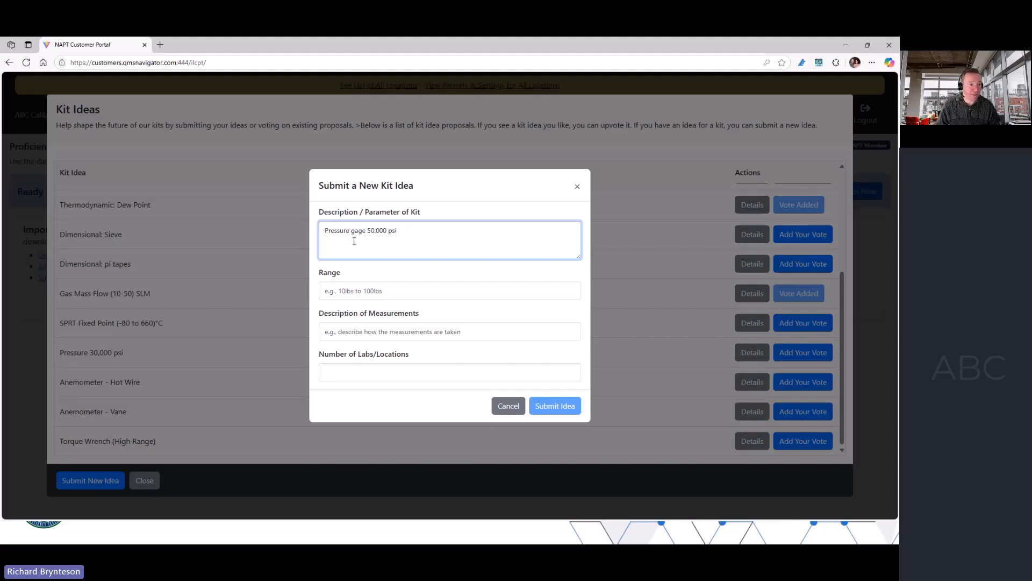
# - Set the kit idea's range to "30000 to 50000 psi", submit it with the remaining fields blank, and close the kit ideas
pyautogui.click(372, 291)
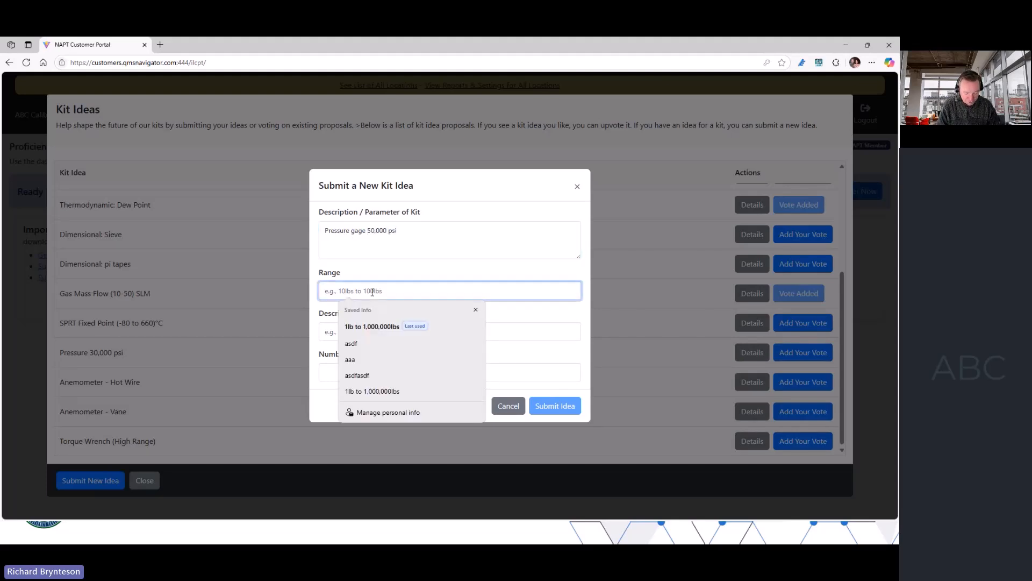
pyautogui.write('30000 to 5')
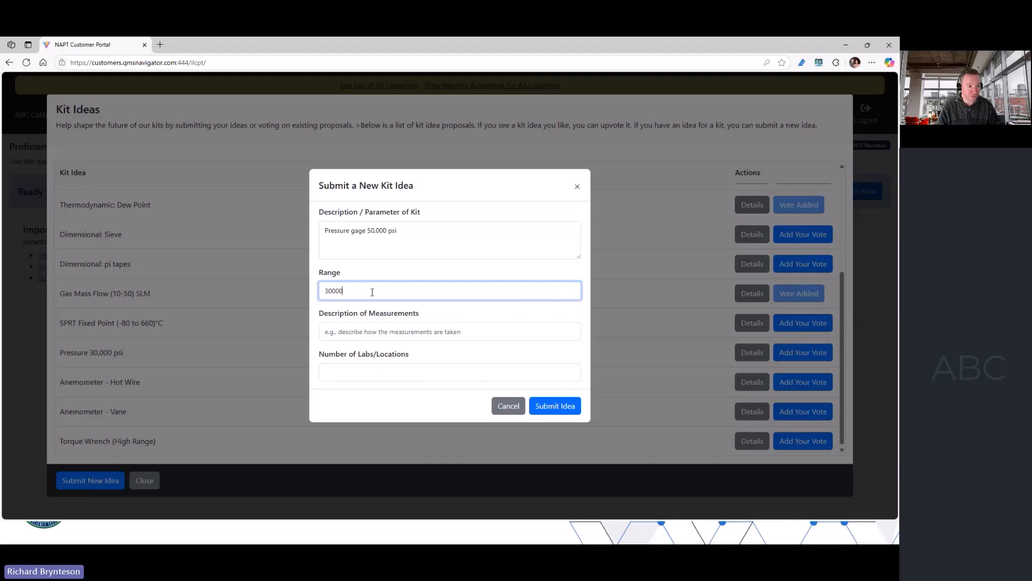
pyautogui.write('0 p')
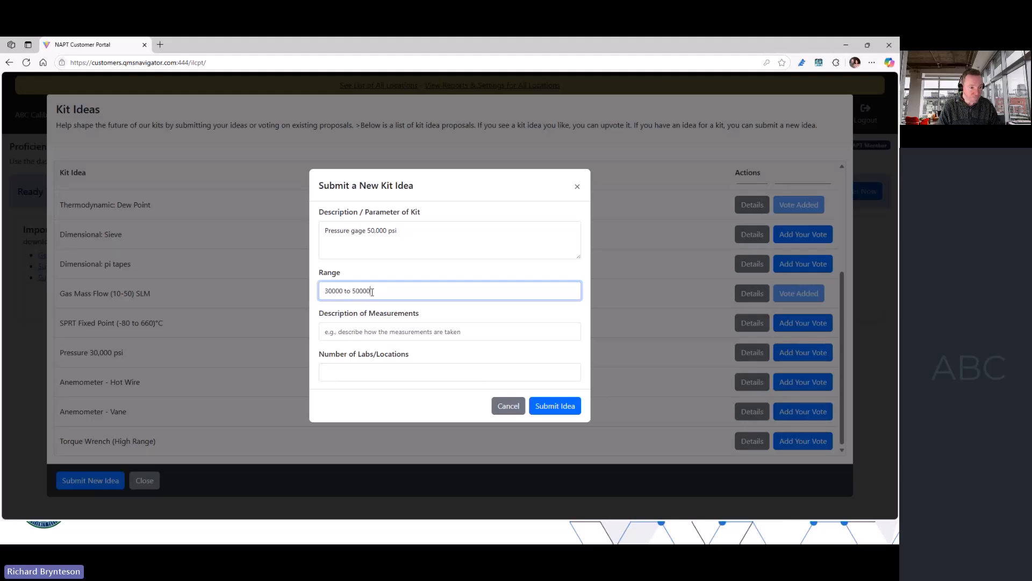
pyautogui.write('si')
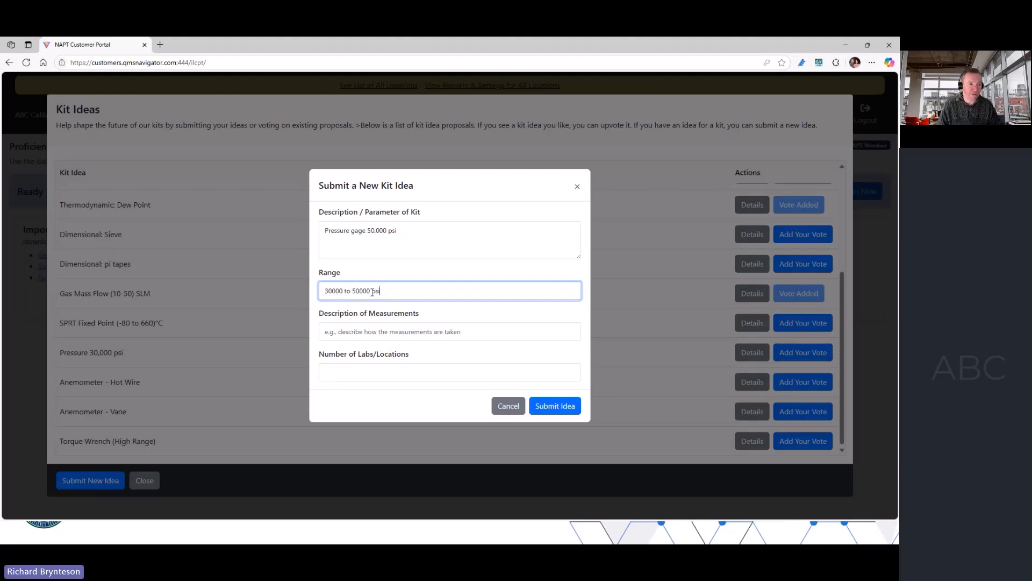
pyautogui.click(368, 332)
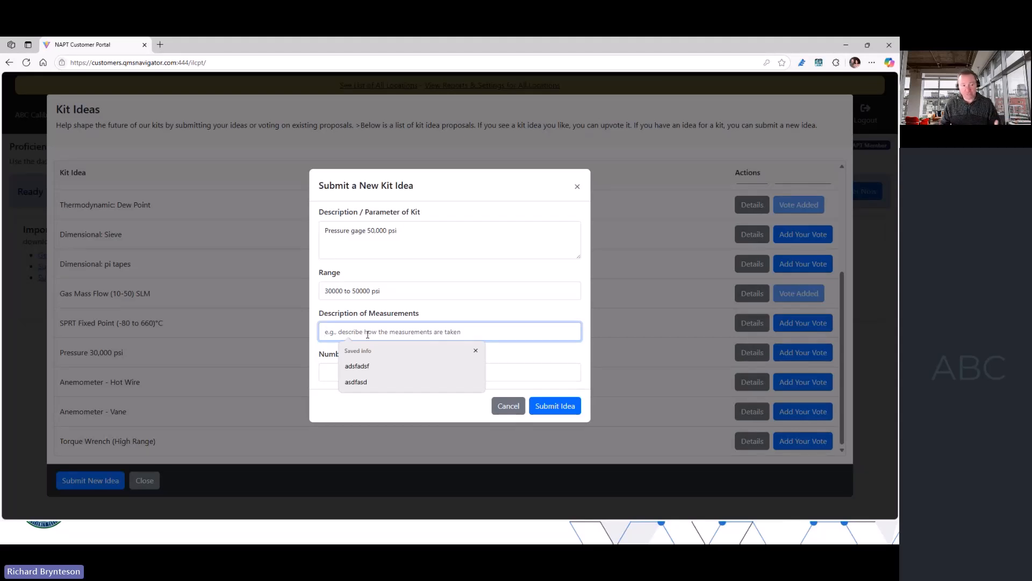
pyautogui.click(325, 375)
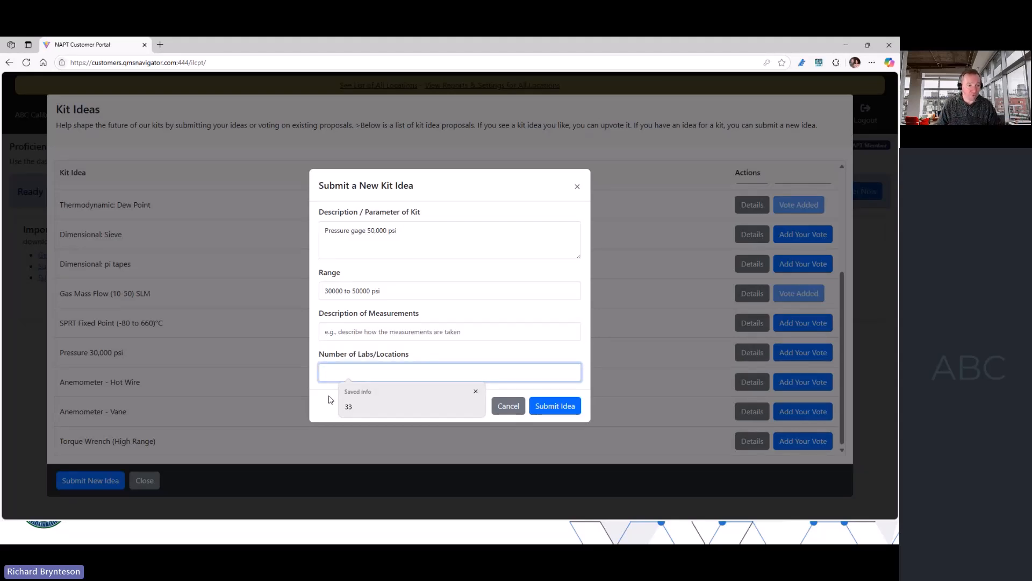
pyautogui.click(329, 400)
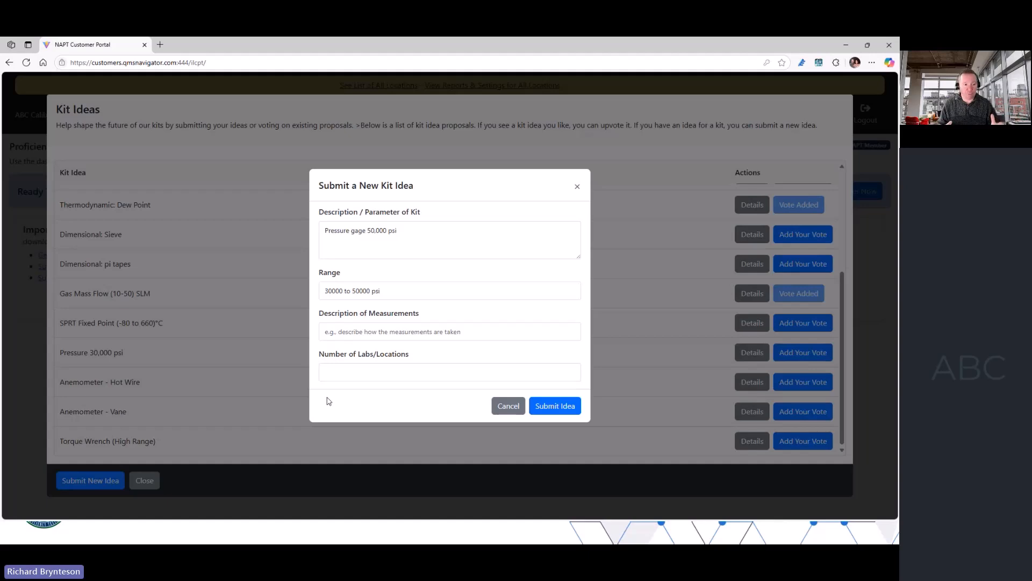
pyautogui.click(556, 407)
pyautogui.click(446, 325)
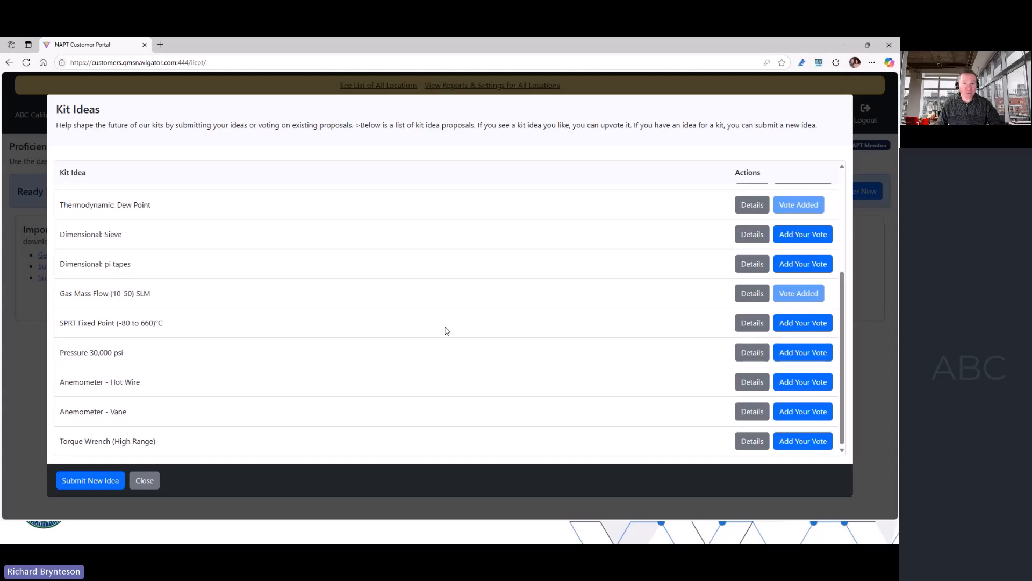
pyautogui.scroll(3, 454, 362)
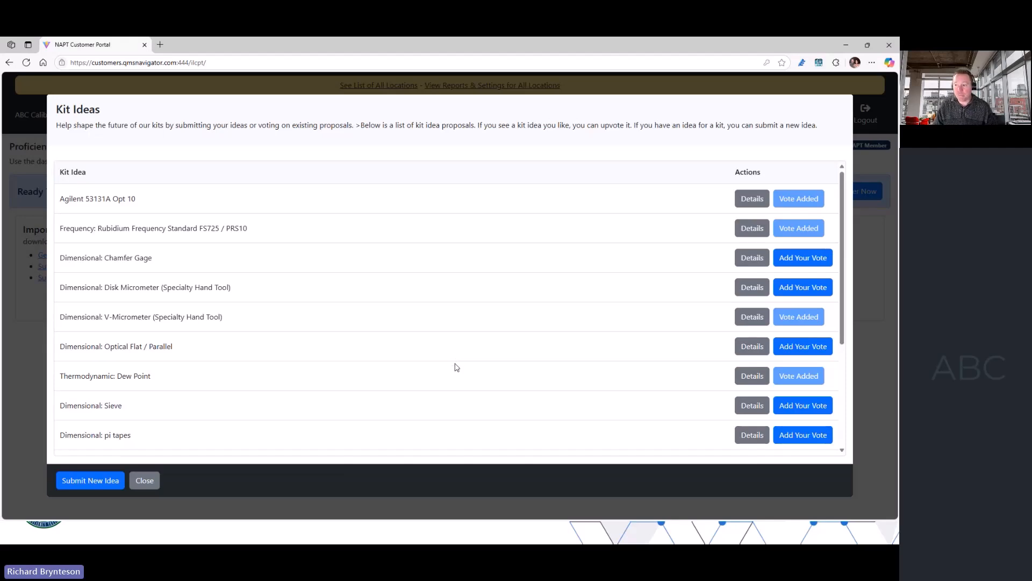
pyautogui.click(151, 480)
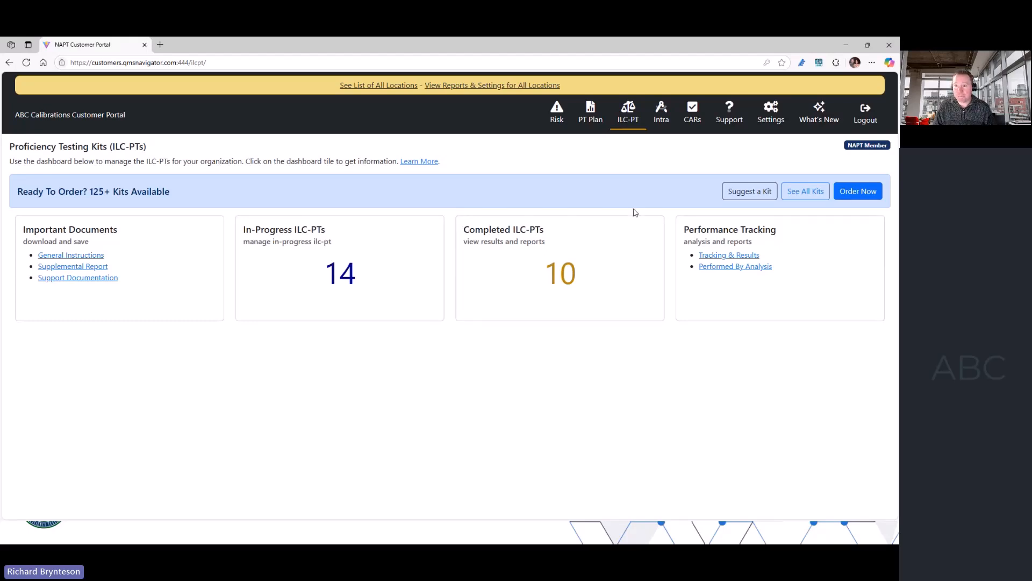
# - Open the Intra dashboard, examine the free PH/Conductivity Intra's parameters and terms, and close it without creating the Intra
pyautogui.click(661, 115)
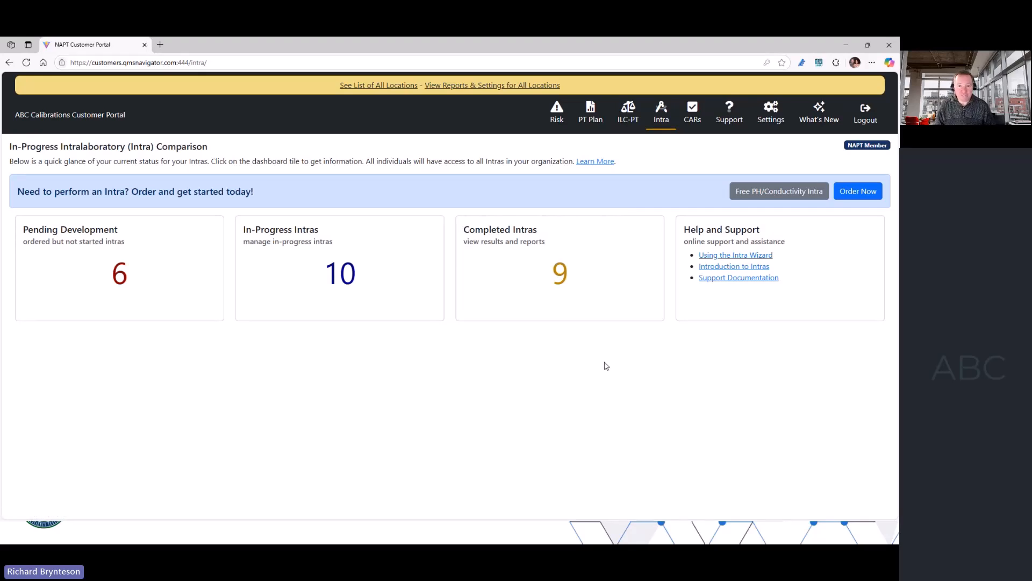
pyautogui.click(741, 196)
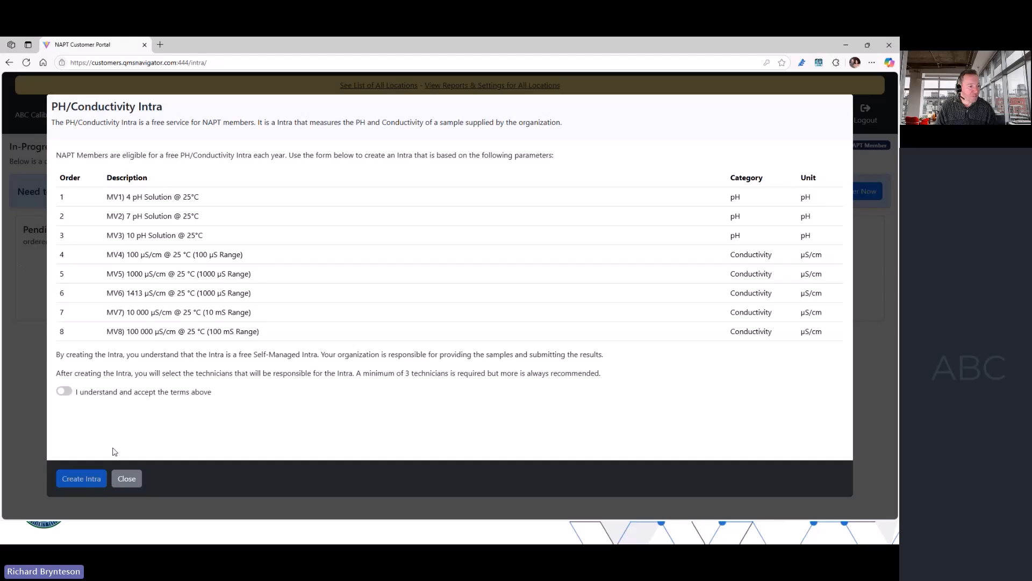
pyautogui.click(127, 479)
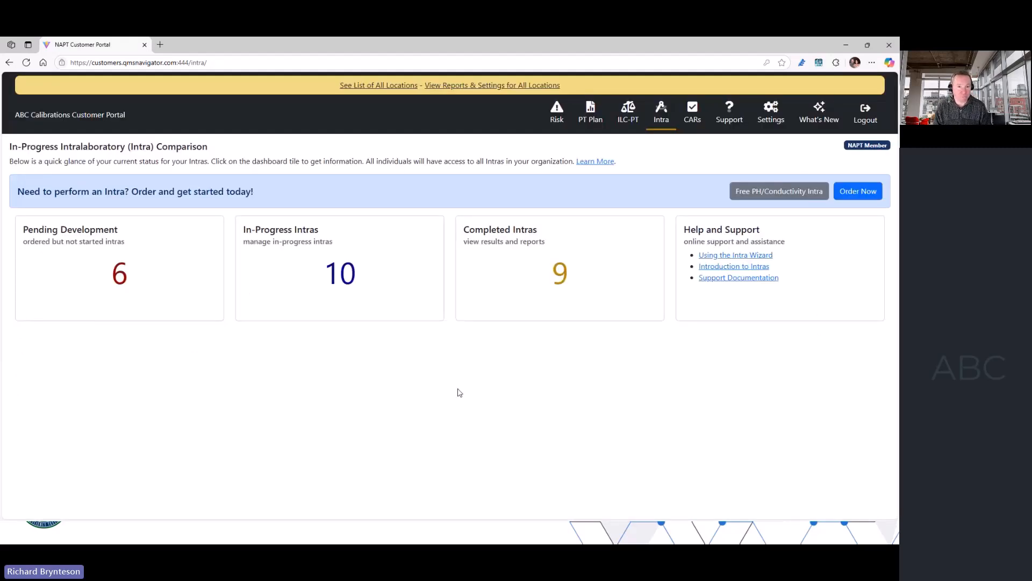
# - Start a new corrective action with the synopsis "Had issue with standard xyz" and the description "it was broken"
pyautogui.click(690, 117)
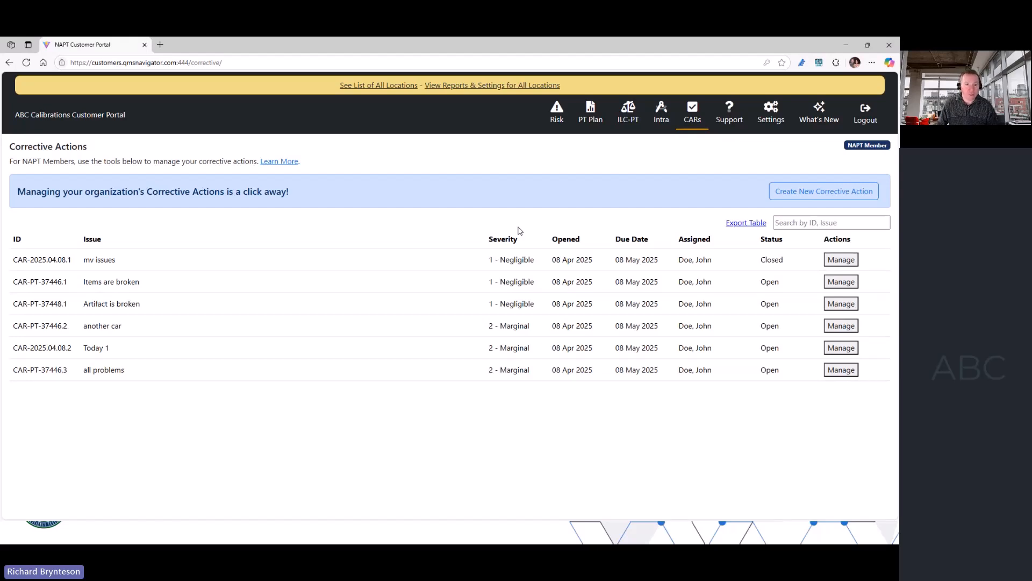
pyautogui.click(808, 192)
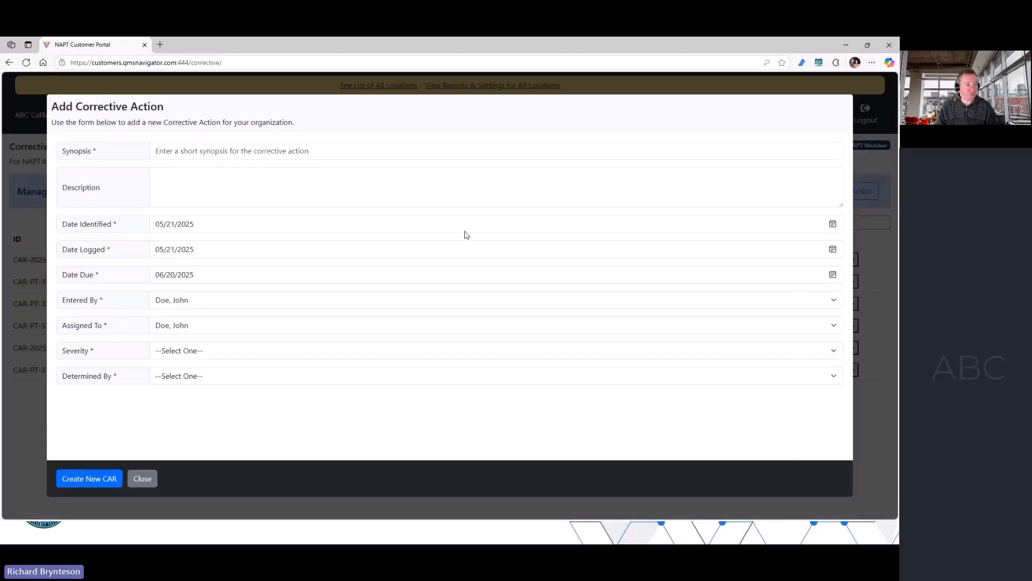
pyautogui.click(246, 153)
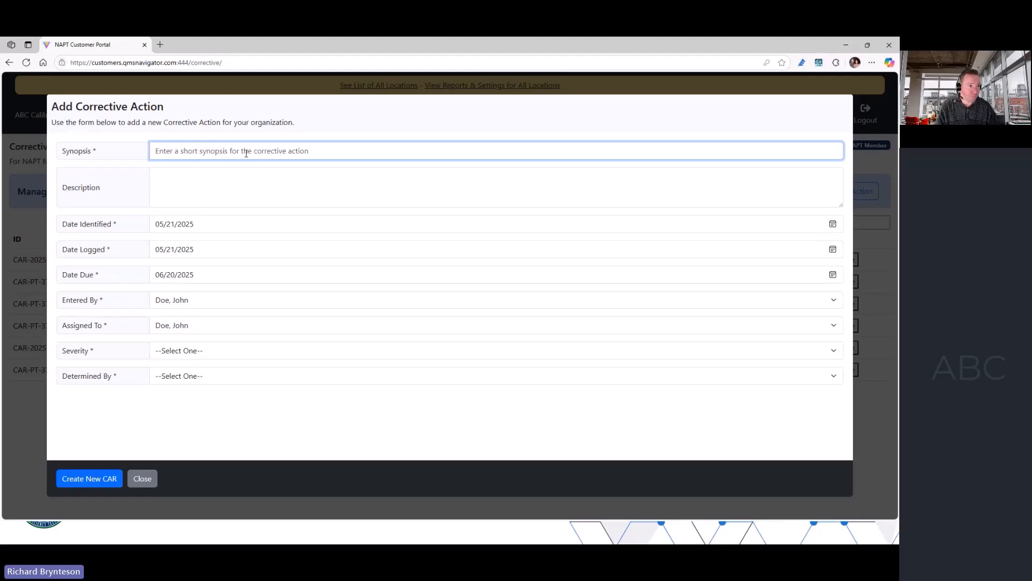
pyautogui.write('Had iss')
pyautogui.write('ue wit')
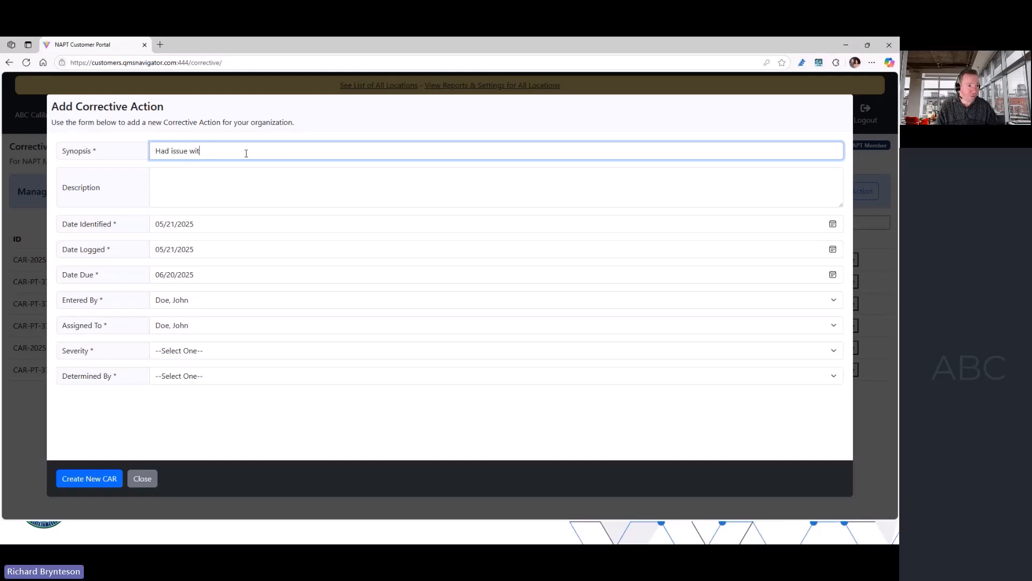
pyautogui.write('h standard xyz')
pyautogui.click(225, 189)
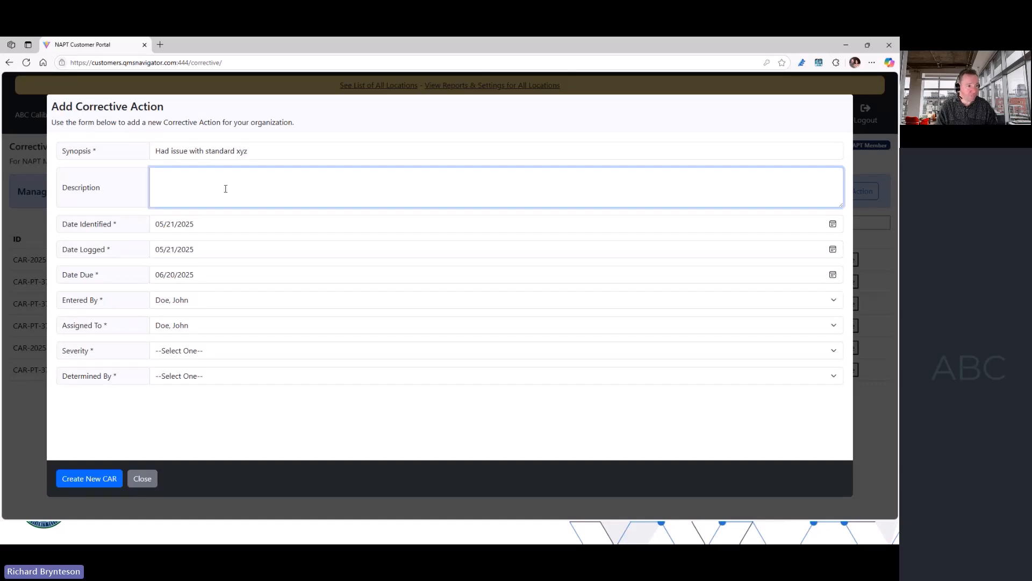
pyautogui.write('it was broken')
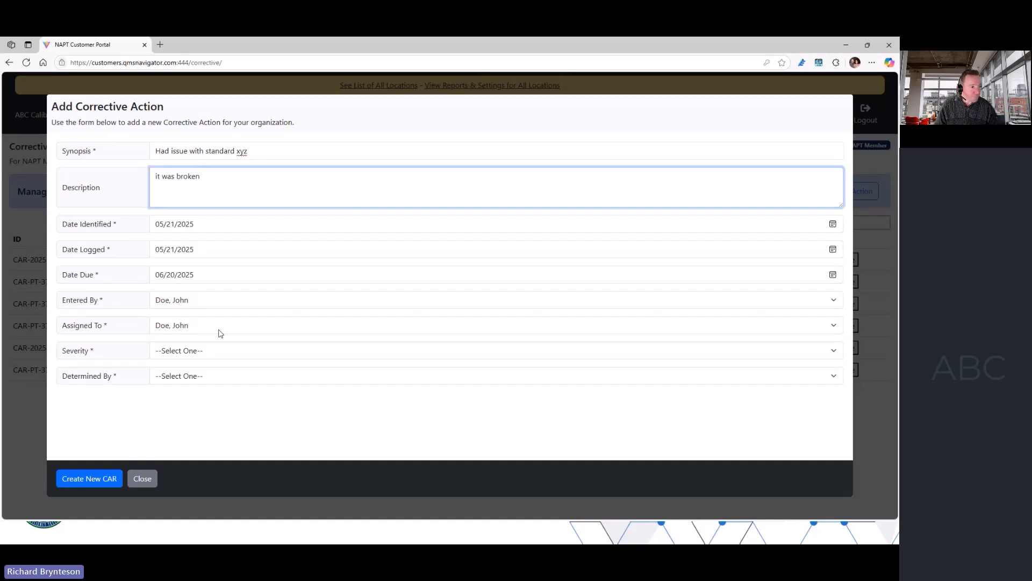
# - Set the corrective action's severity to 2 - Marginal and its Determined By value to Customer
pyautogui.click(215, 350)
pyautogui.click(208, 393)
pyautogui.click(207, 376)
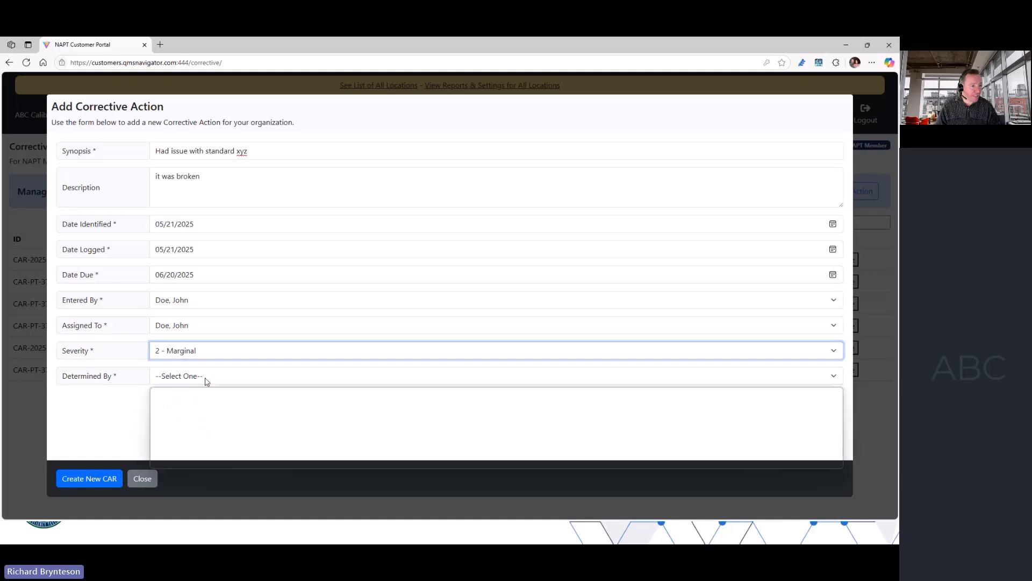
pyautogui.click(204, 422)
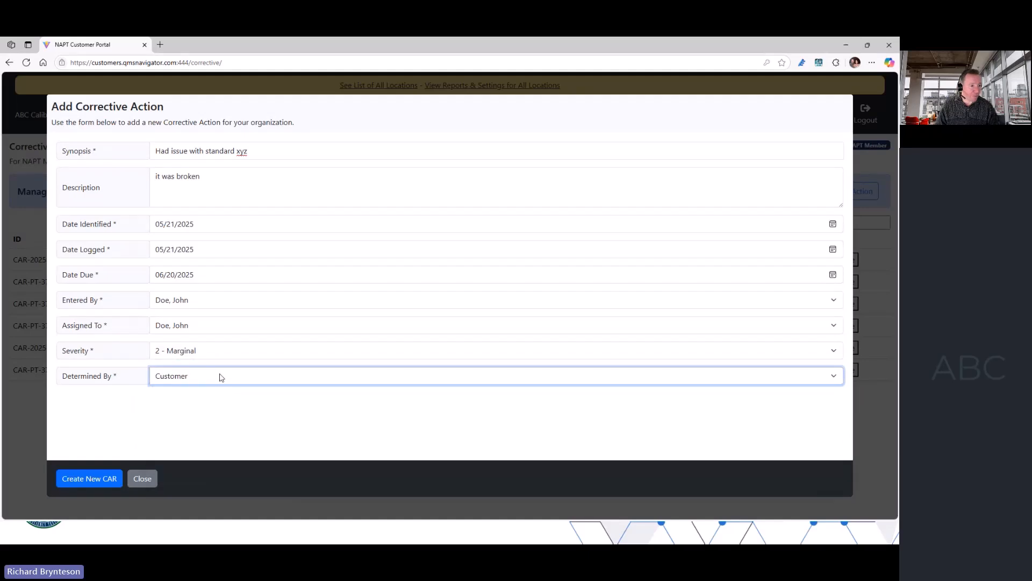
# - Assign the corrective action to a different staff member and create it
pyautogui.click(202, 325)
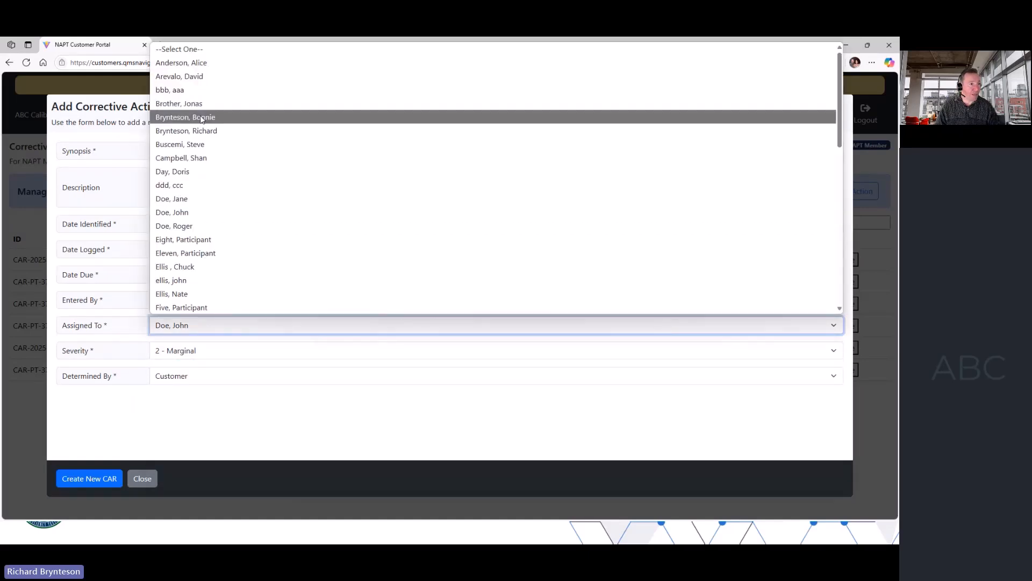
pyautogui.click(195, 77)
pyautogui.click(191, 324)
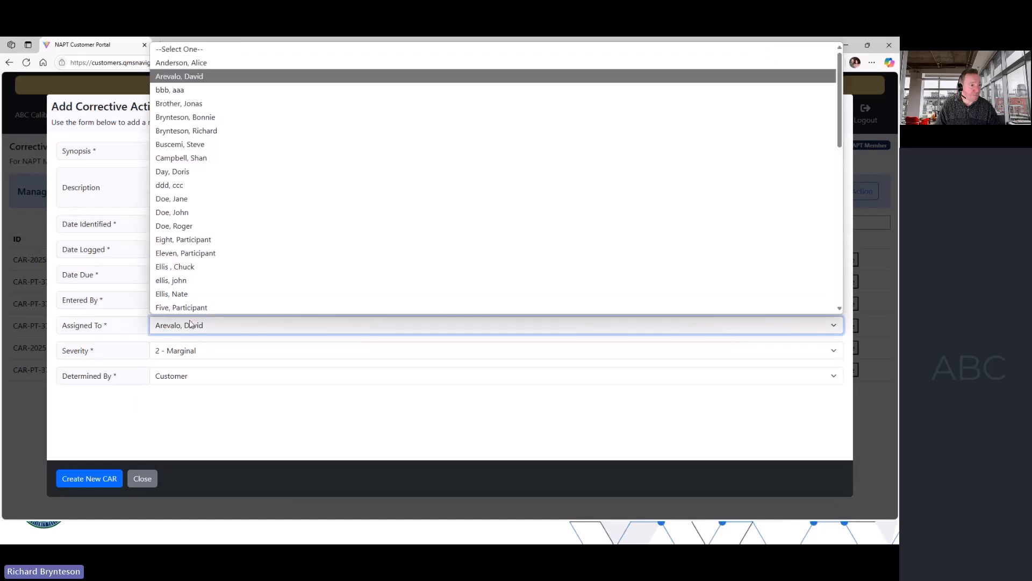
pyautogui.click(193, 294)
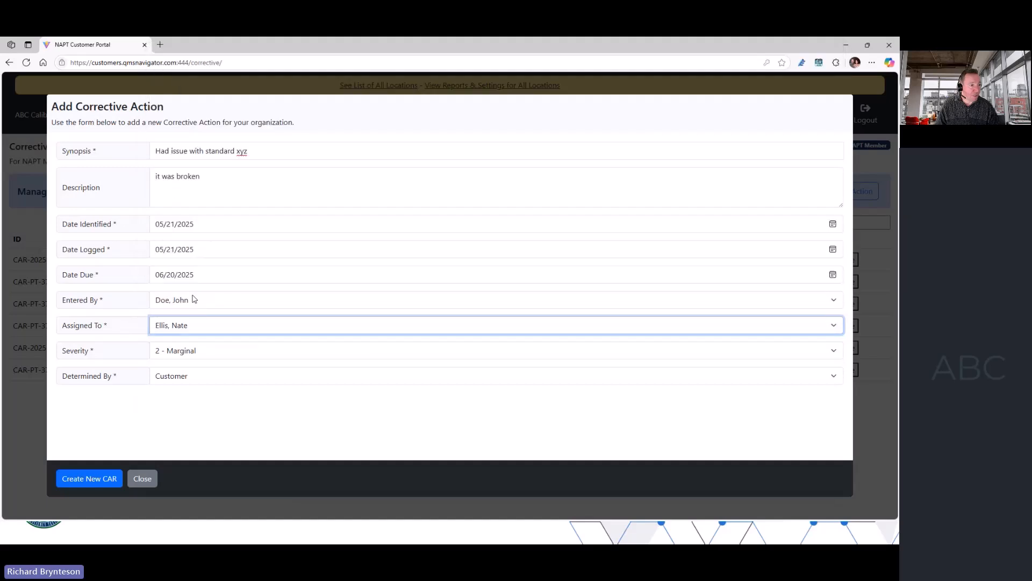
pyautogui.click(85, 487)
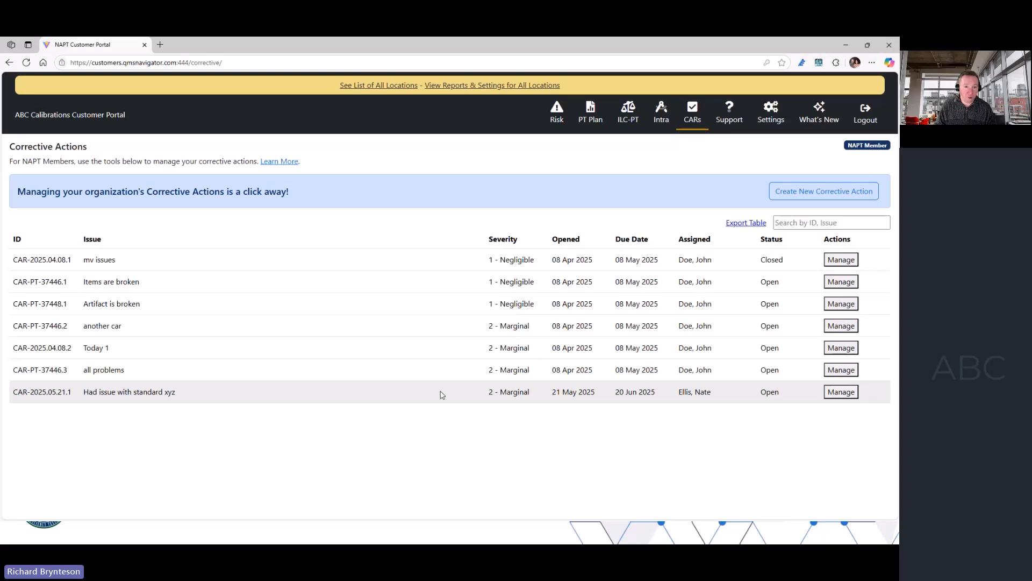
# - Open the completed ILC-PTs, check the final results of DMM-918, and return to the completed list
pyautogui.click(628, 112)
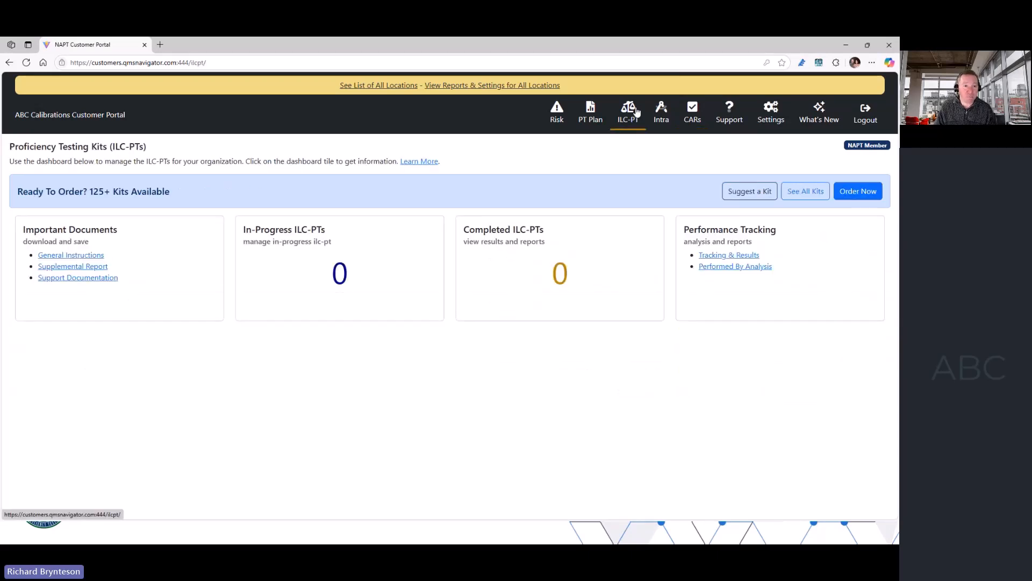
pyautogui.click(558, 264)
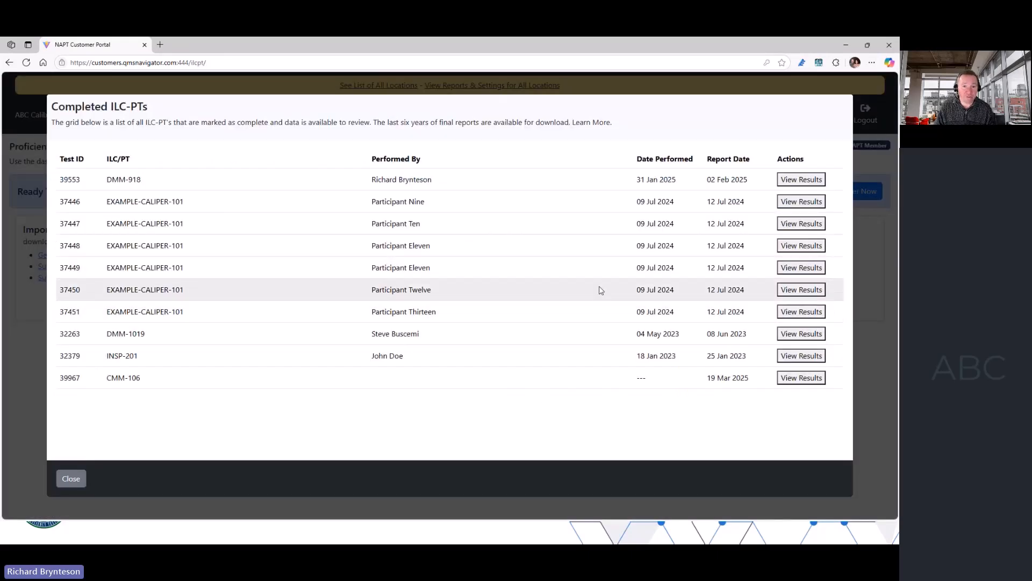
pyautogui.click(797, 180)
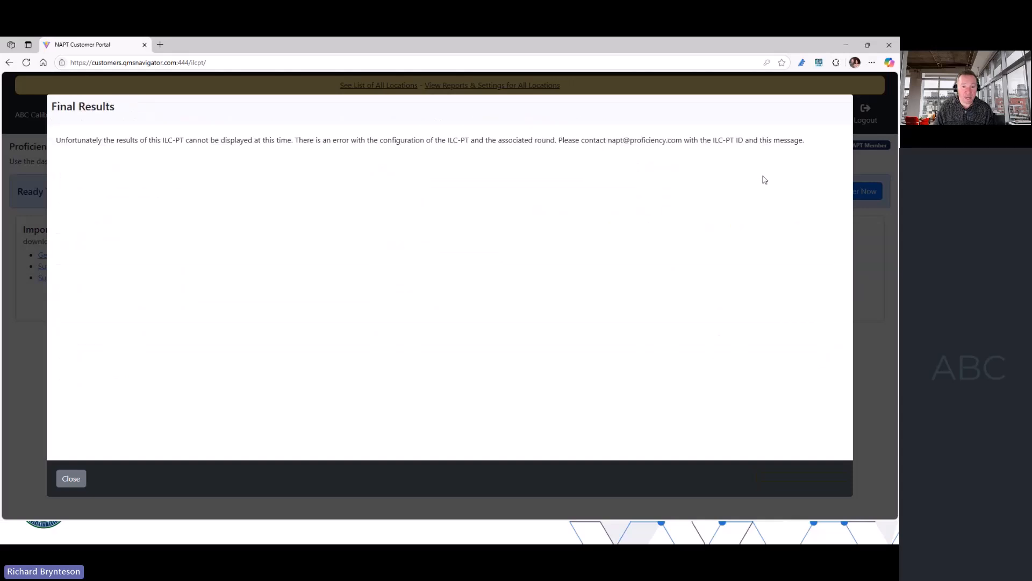
pyautogui.click(60, 479)
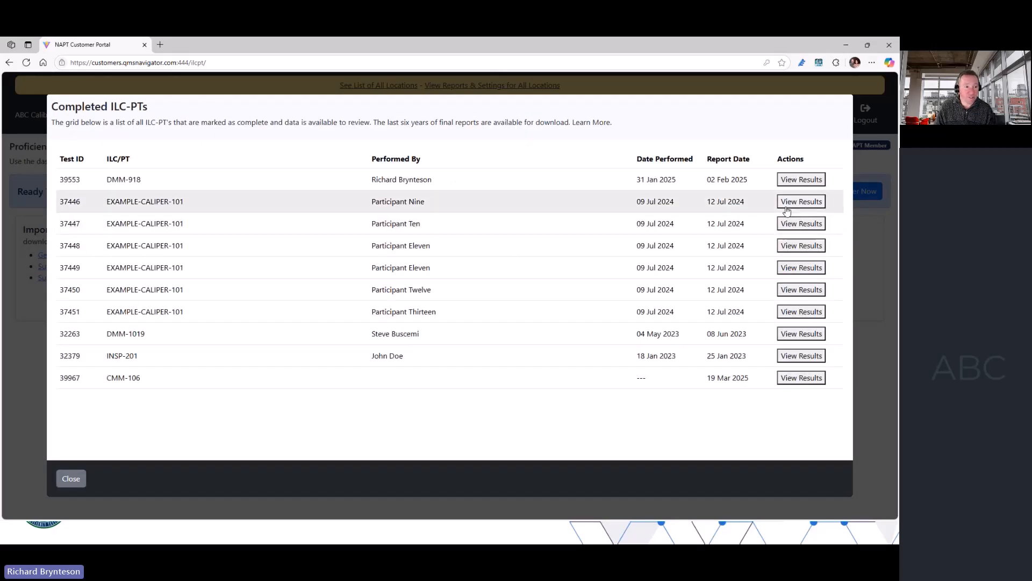
# - From the final results of EXAMPLE-CALIPER-101 test 37446, start a corrective action with the synopsis "Unsats - it was bad"
pyautogui.click(790, 201)
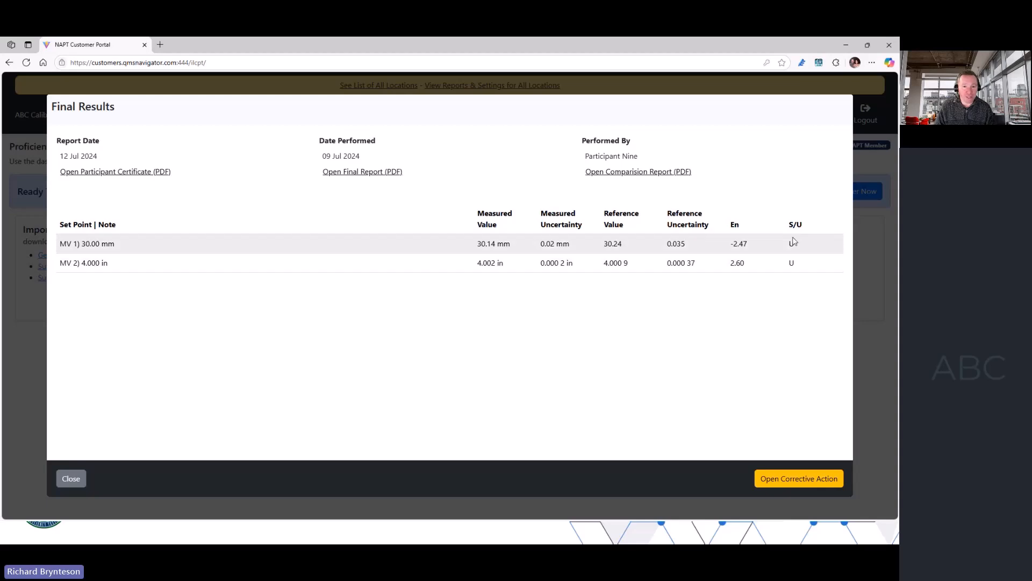
pyautogui.click(778, 481)
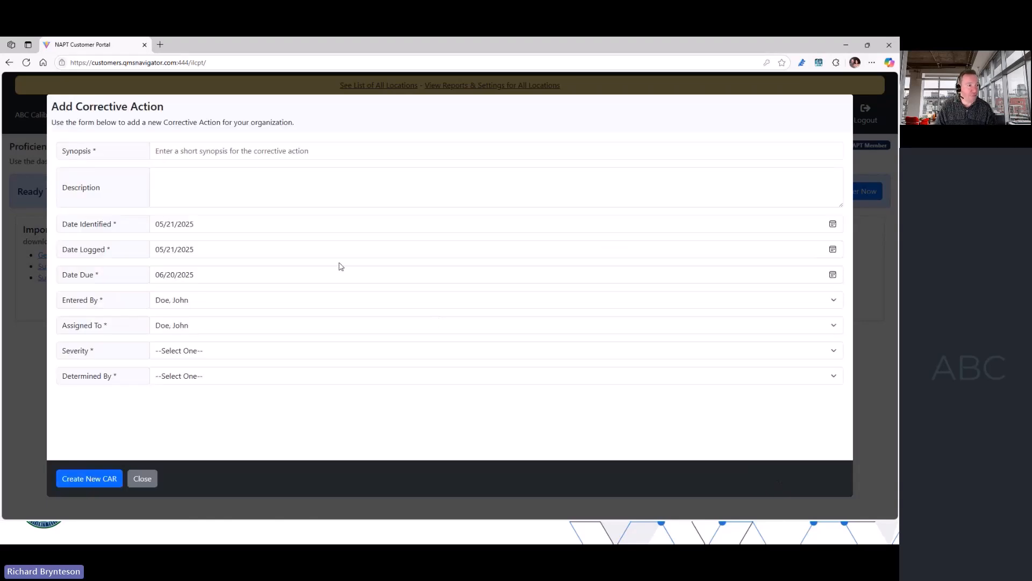
pyautogui.click(224, 150)
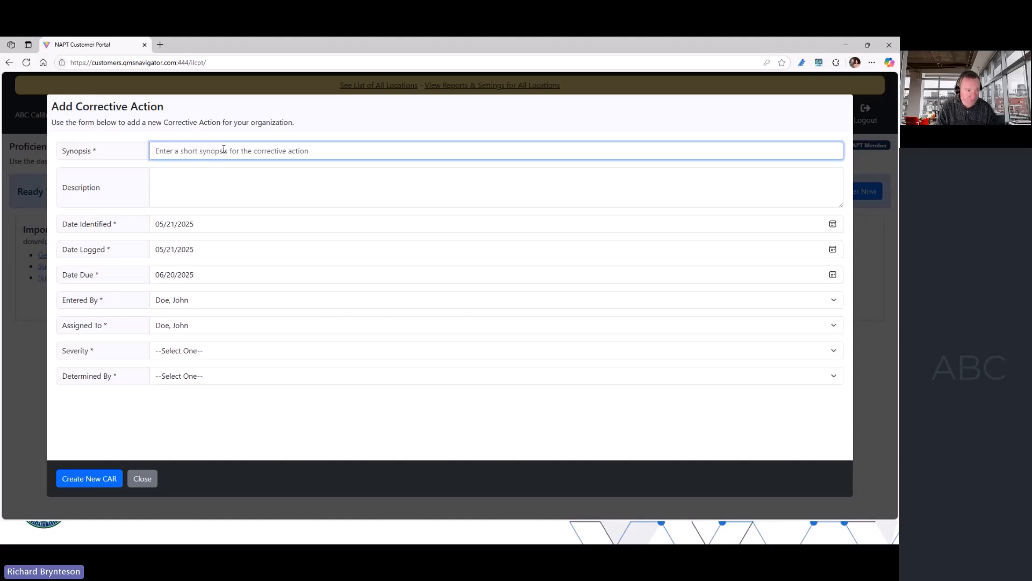
pyautogui.write('Unsats - it was bad')
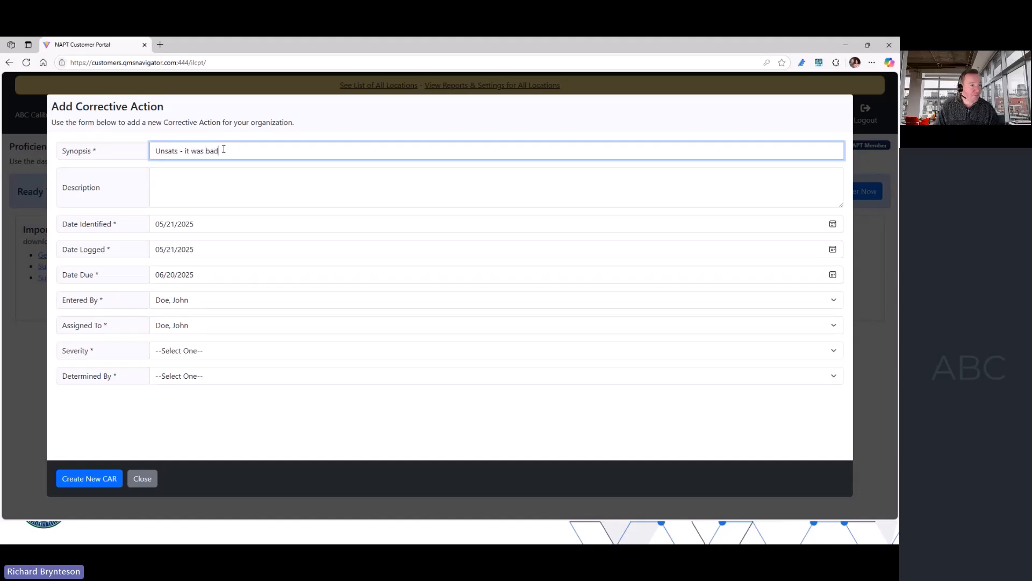
# - Set the severity to 4 - Catastrophic and Determined By to Internal, and create the corrective action
pyautogui.click(200, 353)
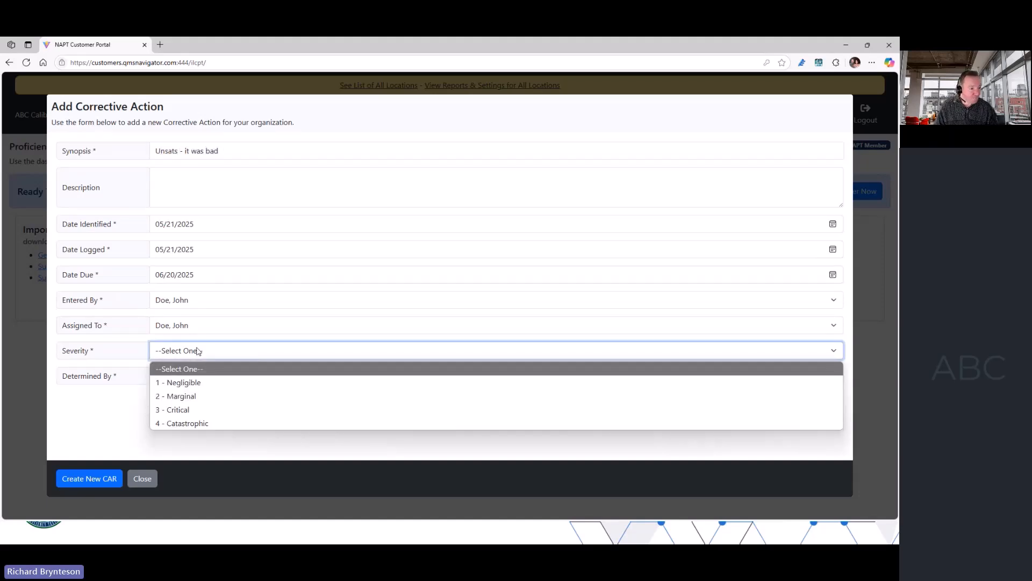
pyautogui.click(198, 424)
pyautogui.click(199, 375)
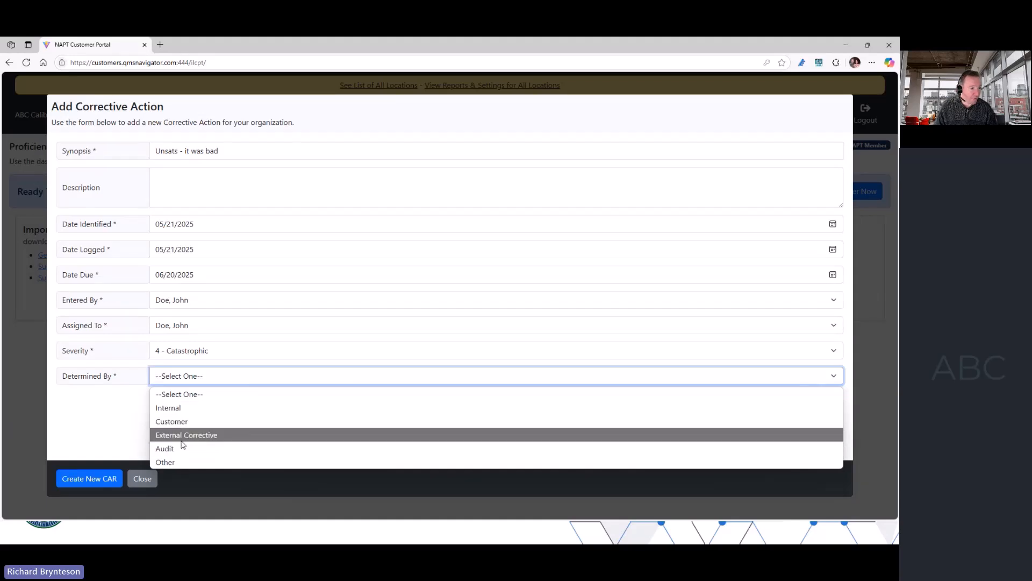
pyautogui.click(180, 409)
pyautogui.click(97, 480)
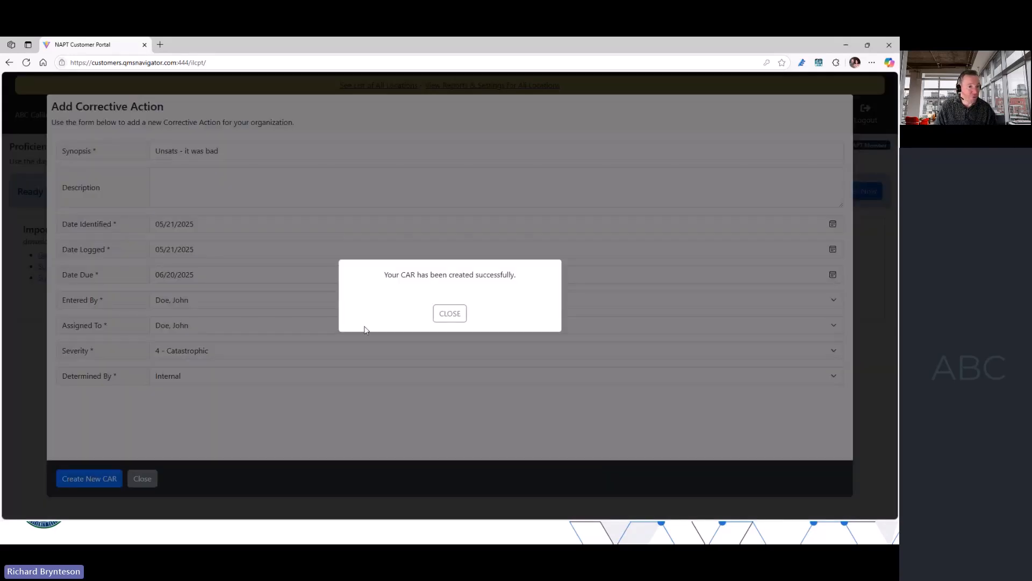
pyautogui.click(450, 317)
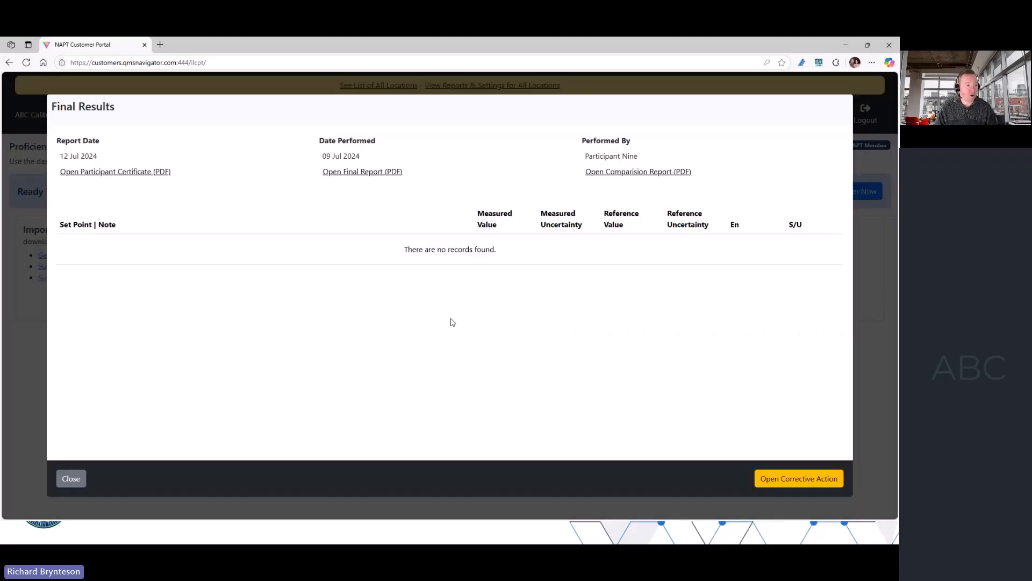
# - Leave the completed results and check the ID of the "Unsats - it was bad" entry in the corrective actions list
pyautogui.click(76, 482)
pyautogui.click(74, 480)
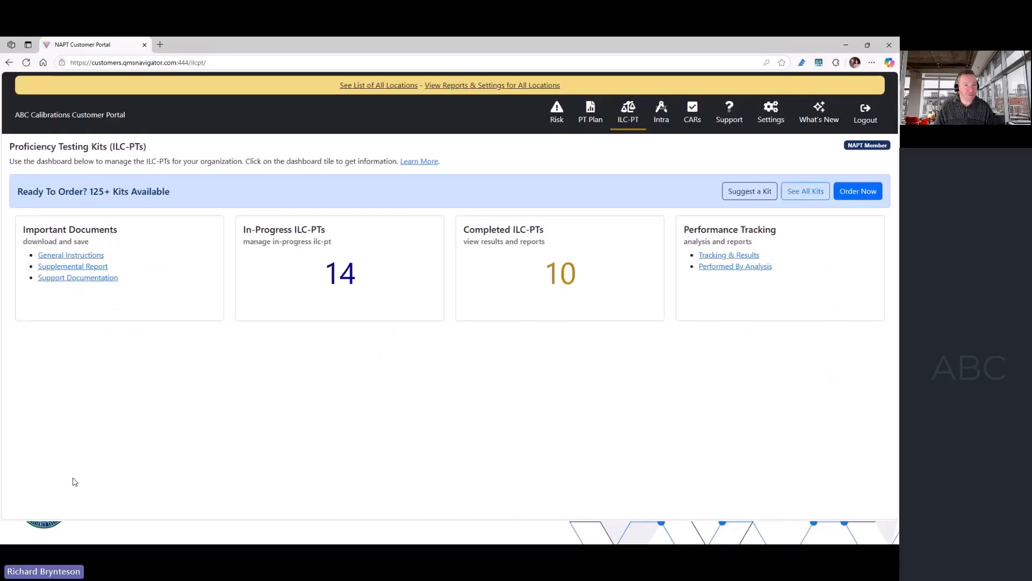
pyautogui.click(692, 118)
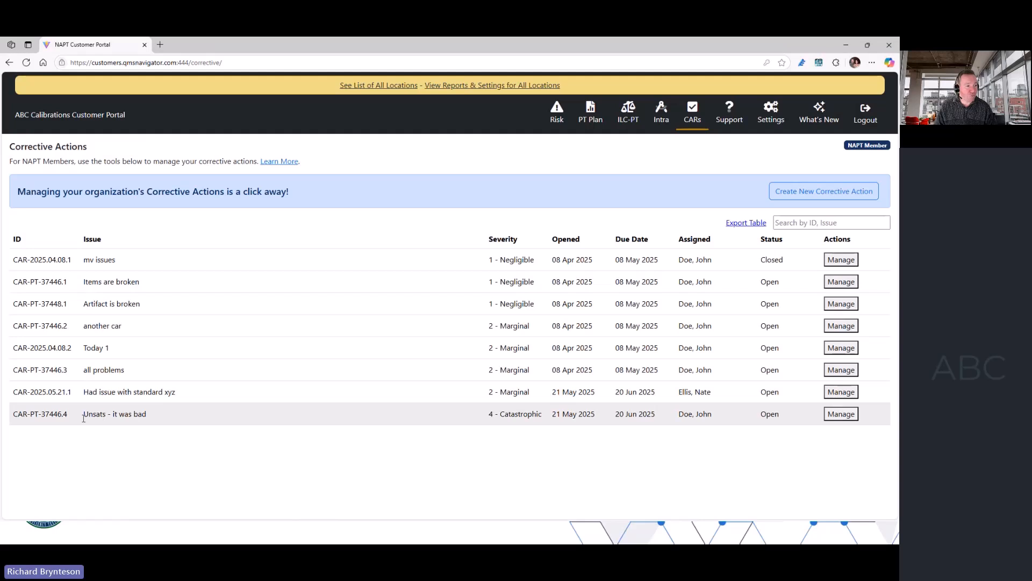
pyautogui.moveTo(68, 415); pyautogui.dragTo(19, 418)
pyautogui.click(19, 419)
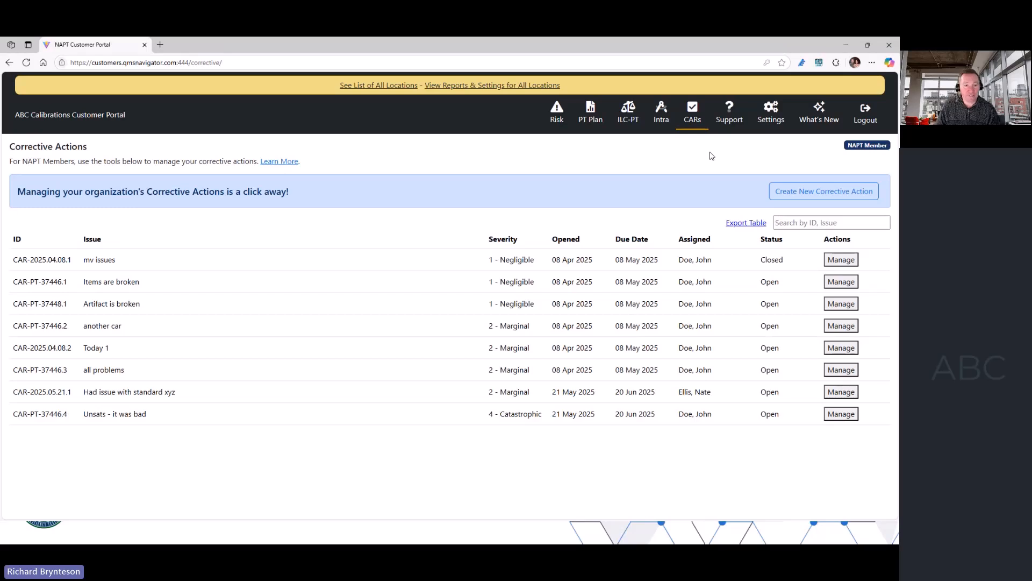
# - Review the general, details, root cause, plan and follow-up sections of the "Unsats - it was bad" corrective action, and close it
pyautogui.click(841, 414)
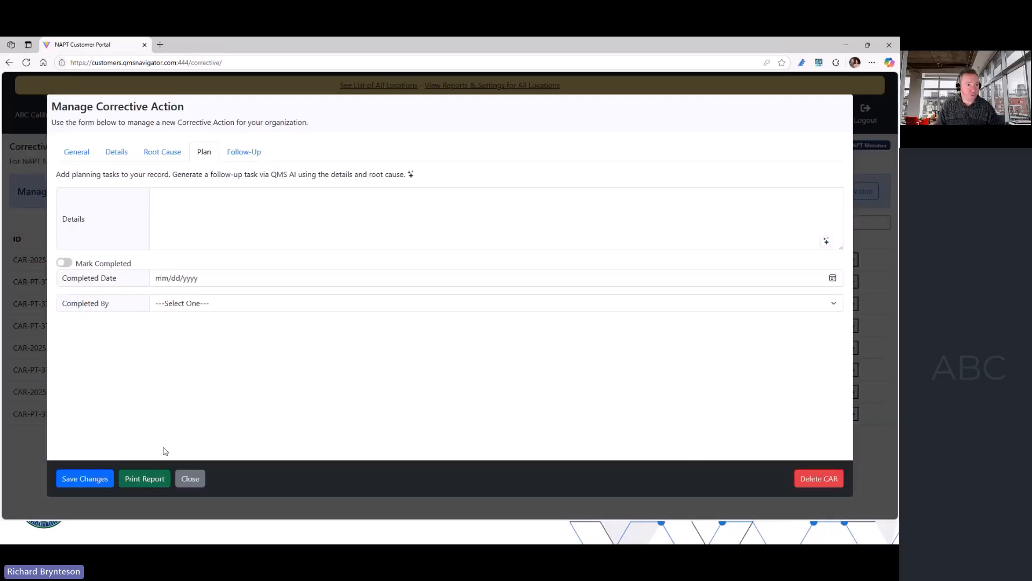
pyautogui.click(59, 154)
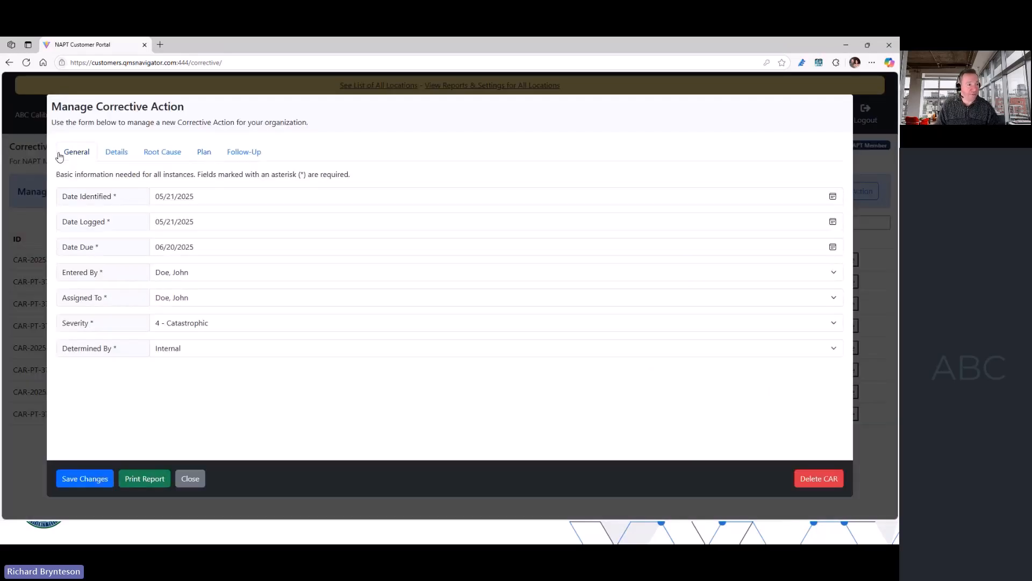
pyautogui.click(114, 154)
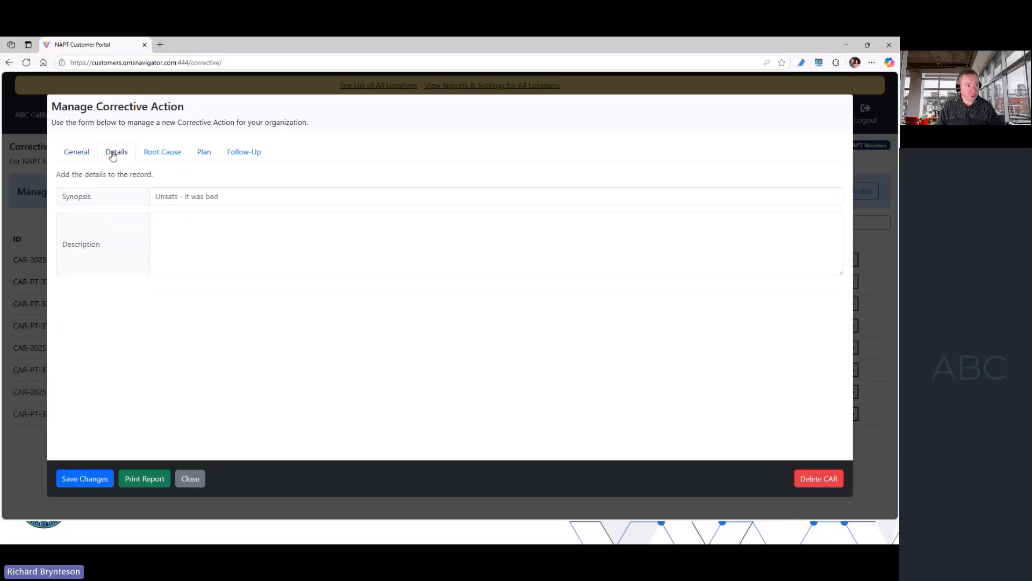
pyautogui.click(156, 157)
pyautogui.click(209, 157)
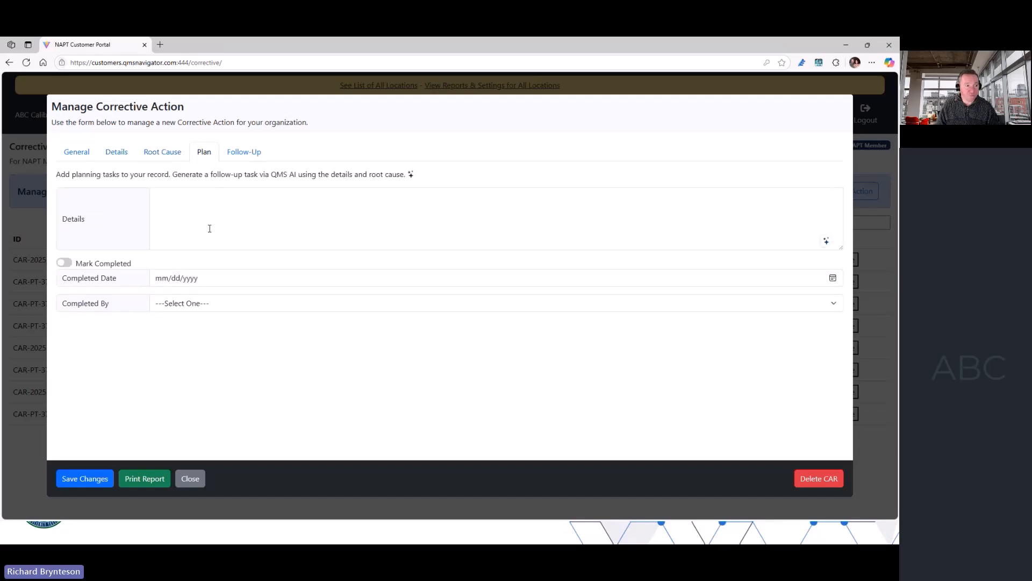
pyautogui.click(240, 157)
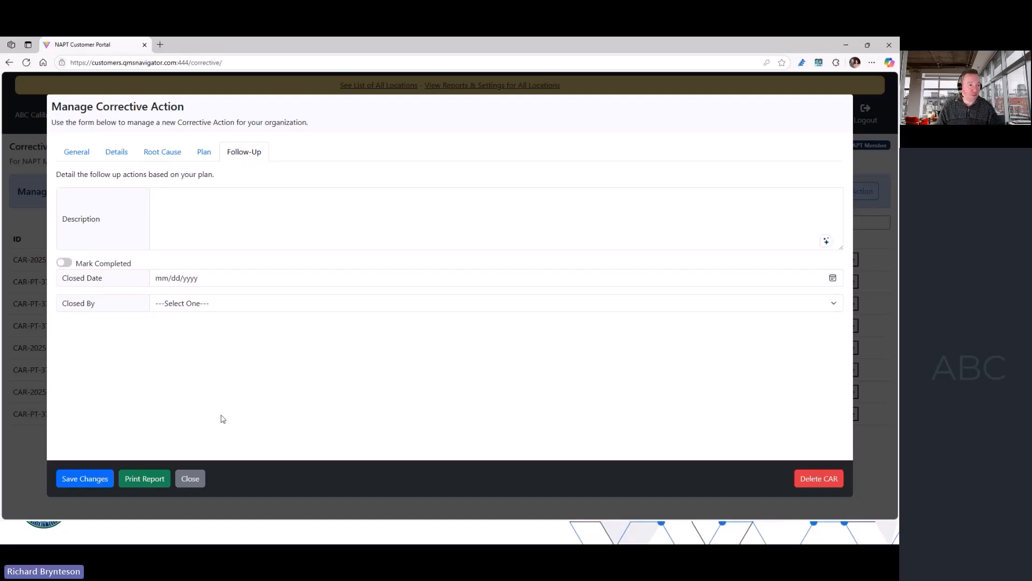
pyautogui.click(190, 479)
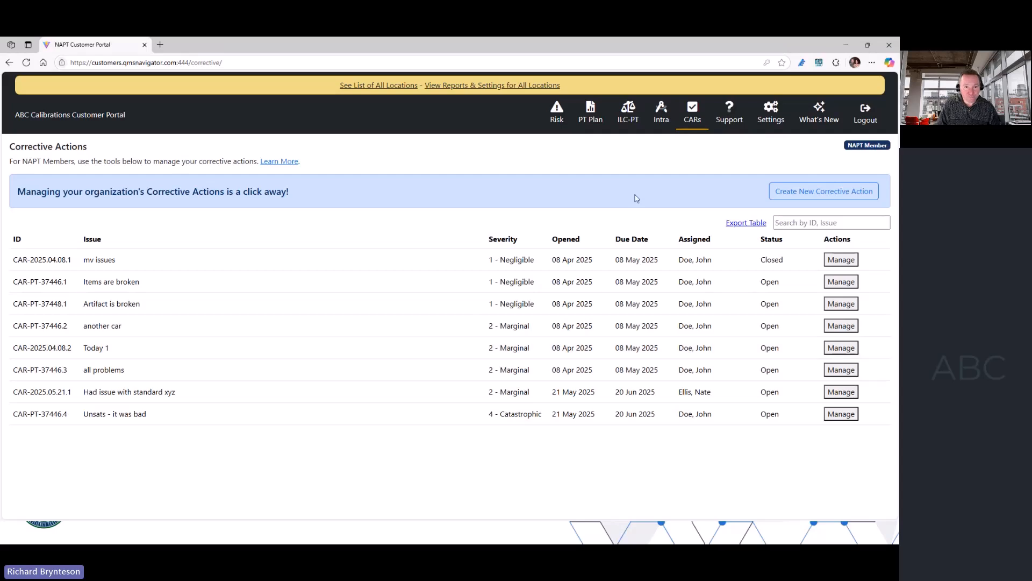
# - Review the account profile settings for CAR access, primary contact and logo, and close them unchanged
pyautogui.click(772, 110)
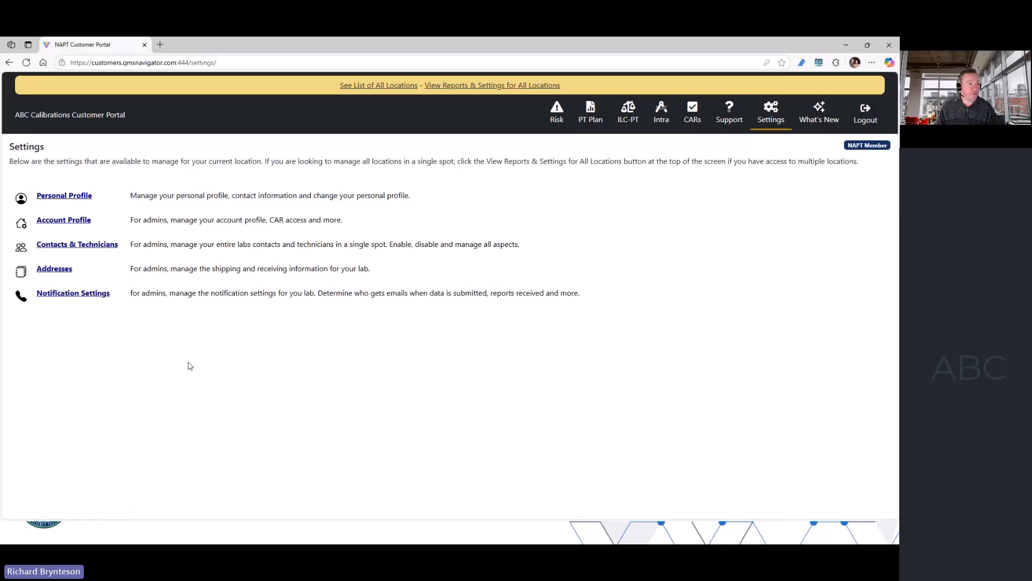
pyautogui.click(56, 222)
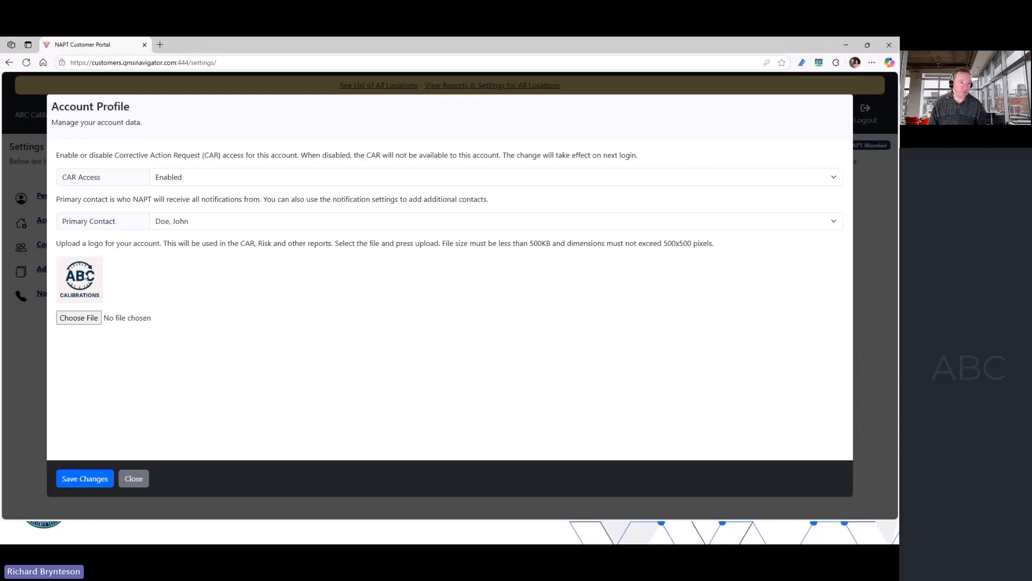
pyautogui.click(136, 479)
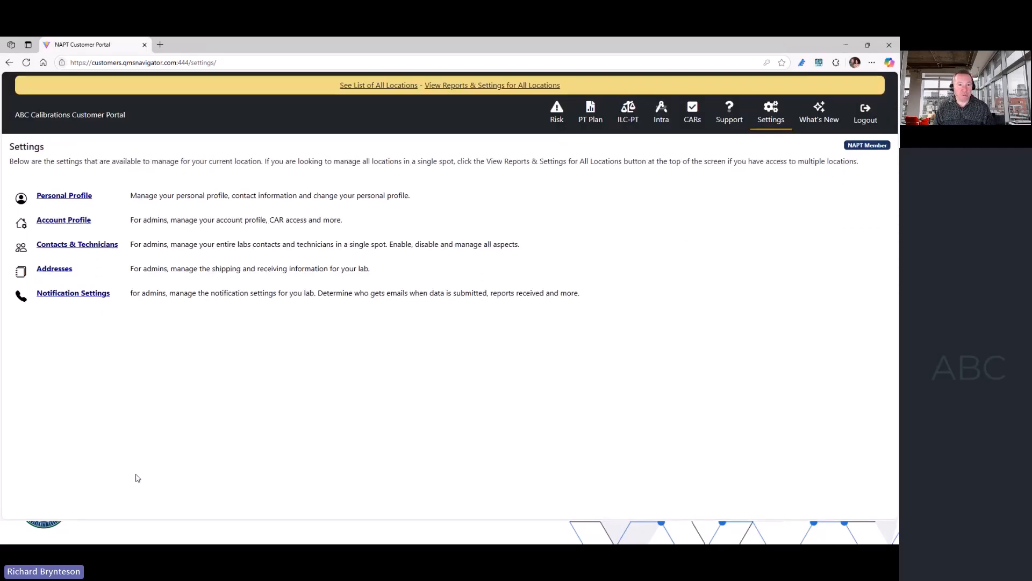
# - Export the proficiency testing plan report to PDF, view the file, and return to the PT plan
pyautogui.click(573, 122)
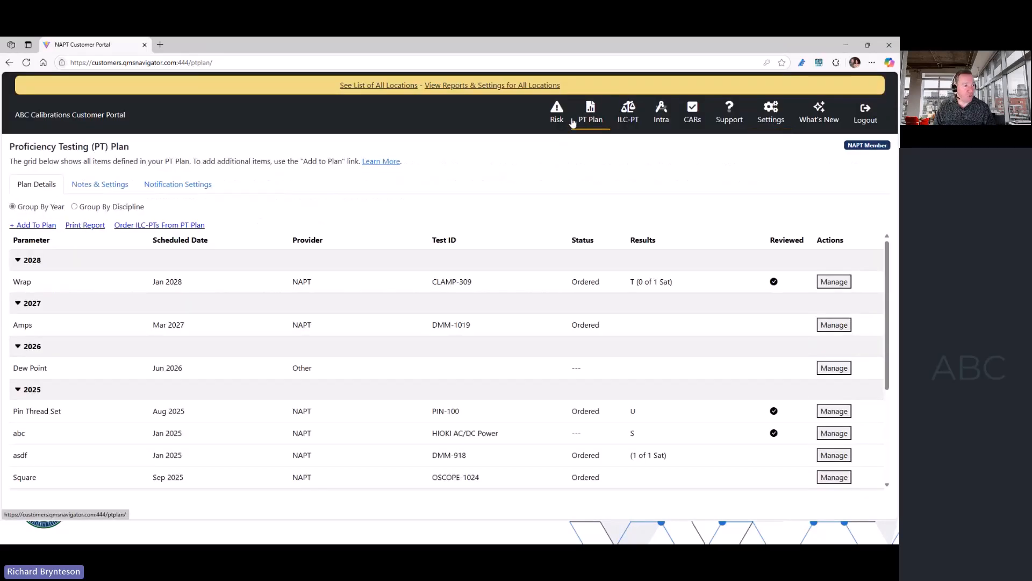
pyautogui.click(86, 227)
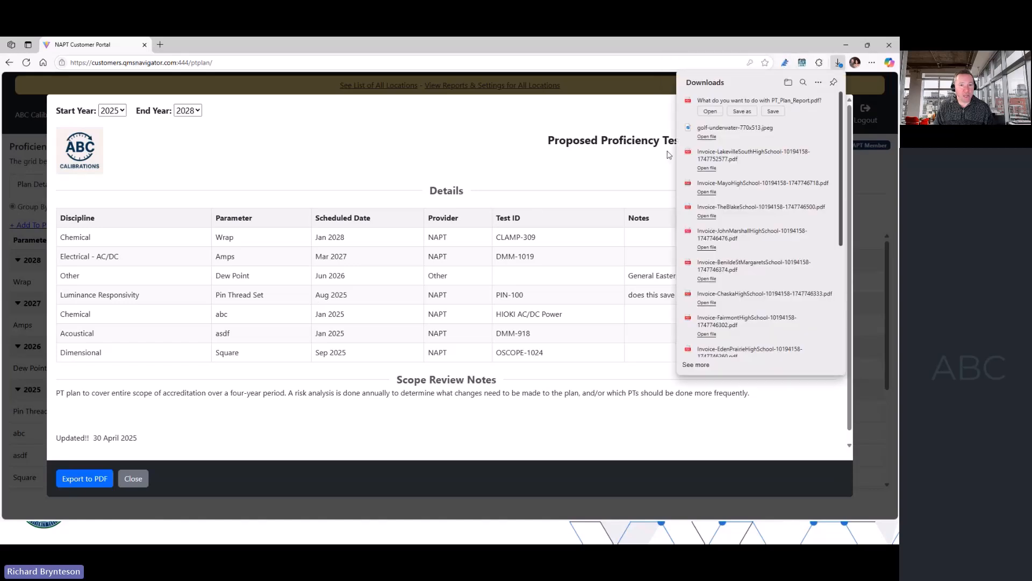
pyautogui.click(707, 114)
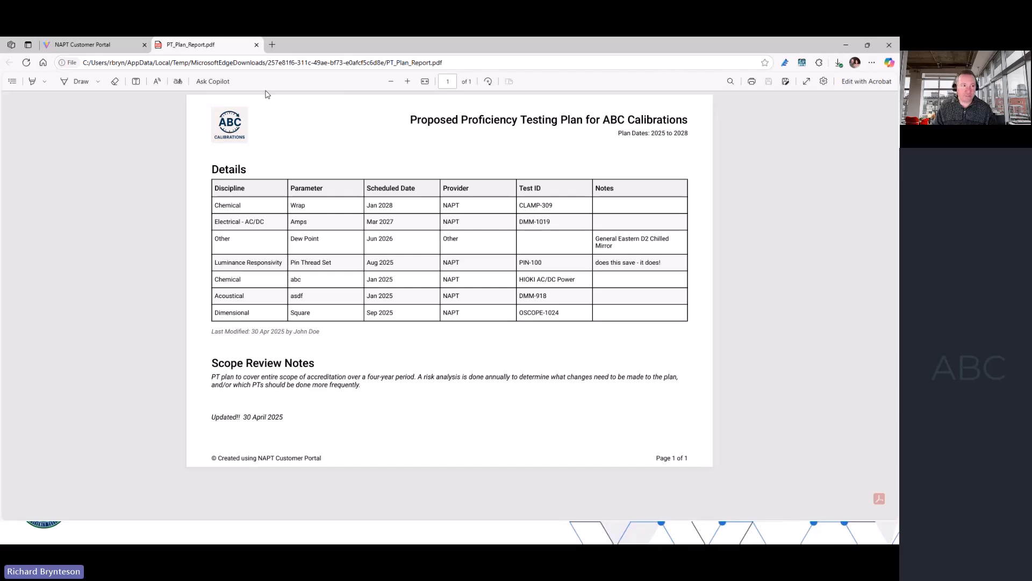
pyautogui.click(256, 45)
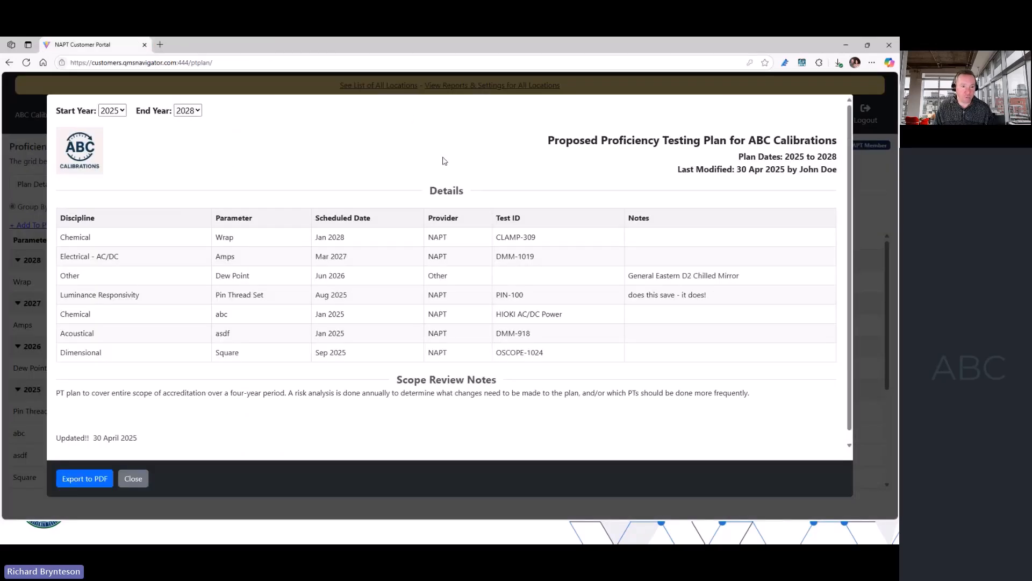
pyautogui.click(135, 479)
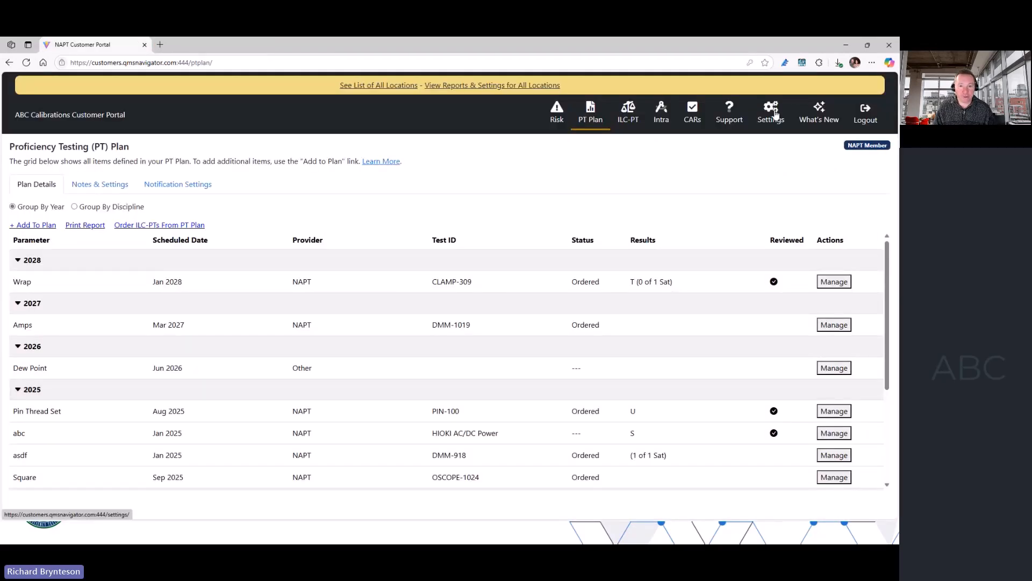
# - Switch to the reports and settings for all locations and look through the list of all contacts
pyautogui.click(773, 110)
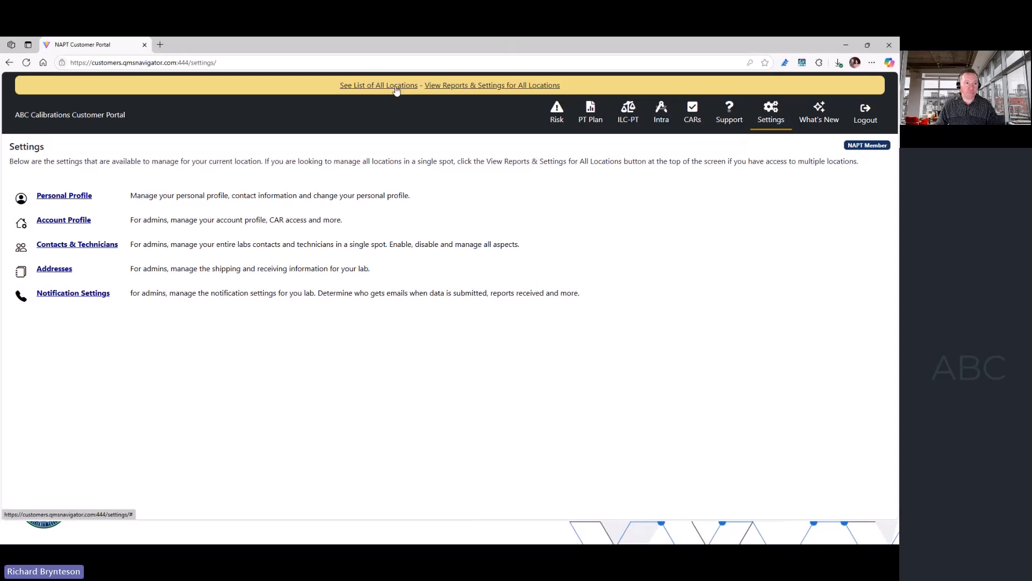
pyautogui.click(462, 88)
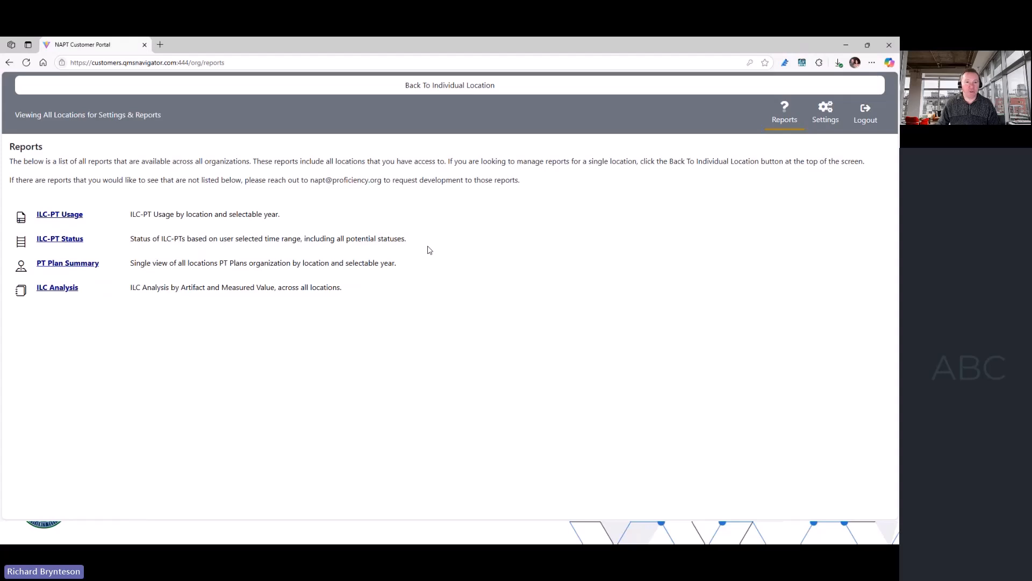
pyautogui.click(826, 111)
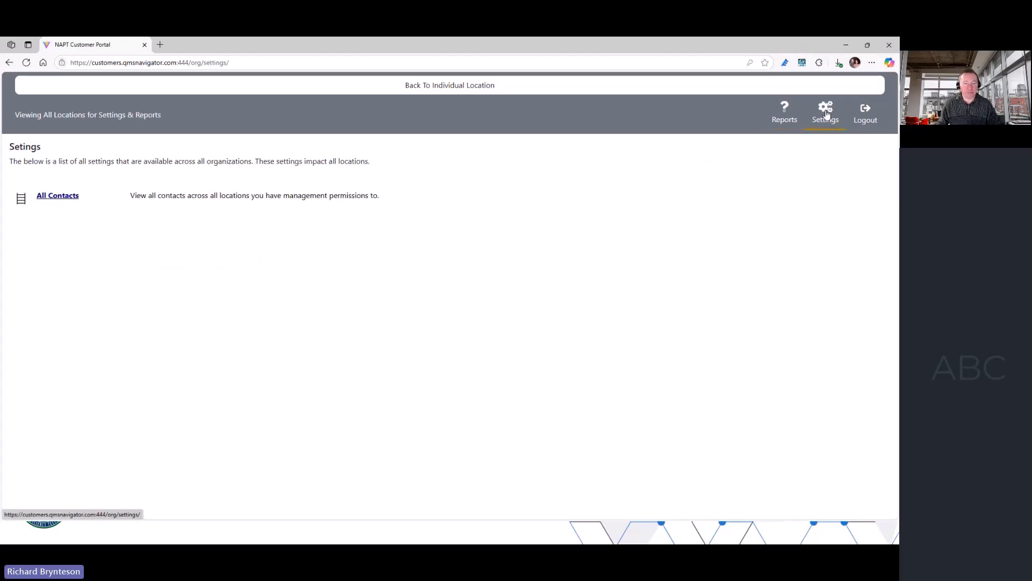
pyautogui.click(48, 197)
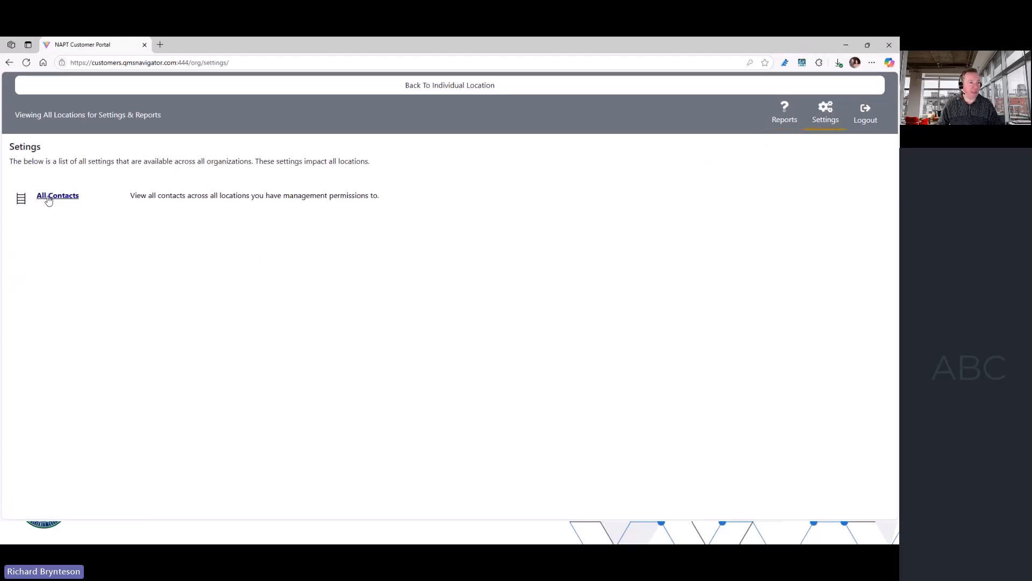
pyautogui.scroll(-4, 616, 317)
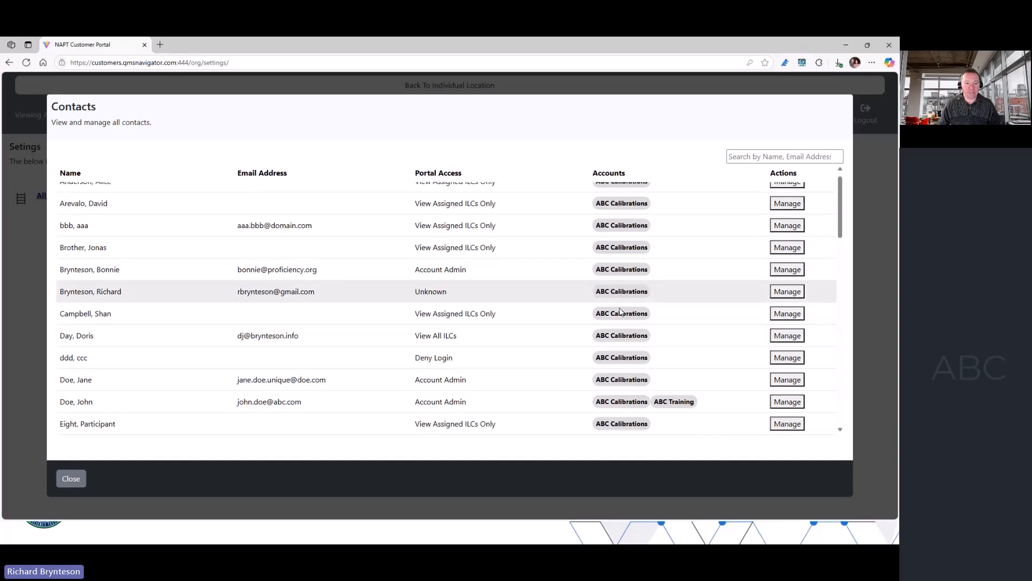
pyautogui.scroll(4, 616, 323)
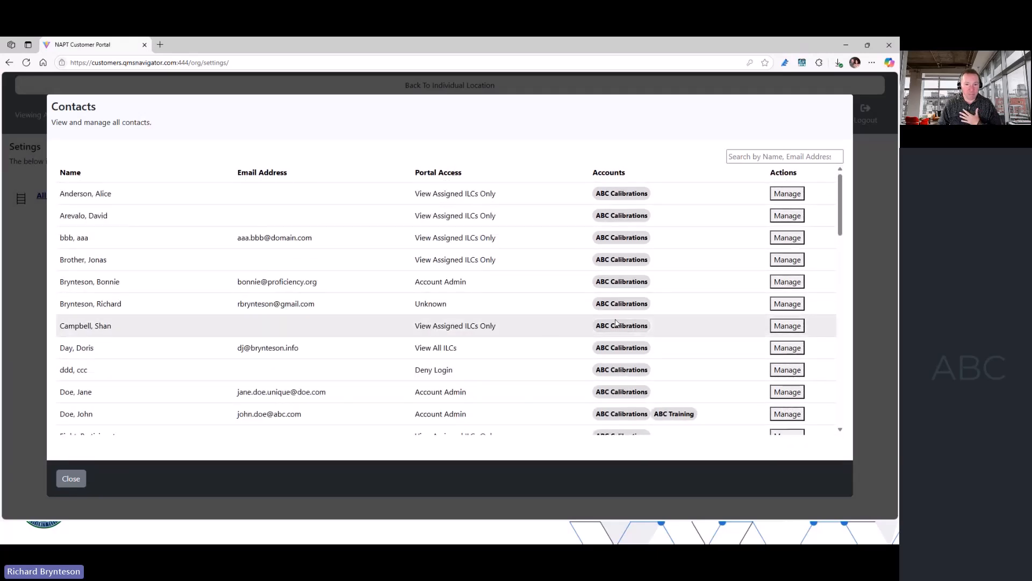
pyautogui.click(71, 478)
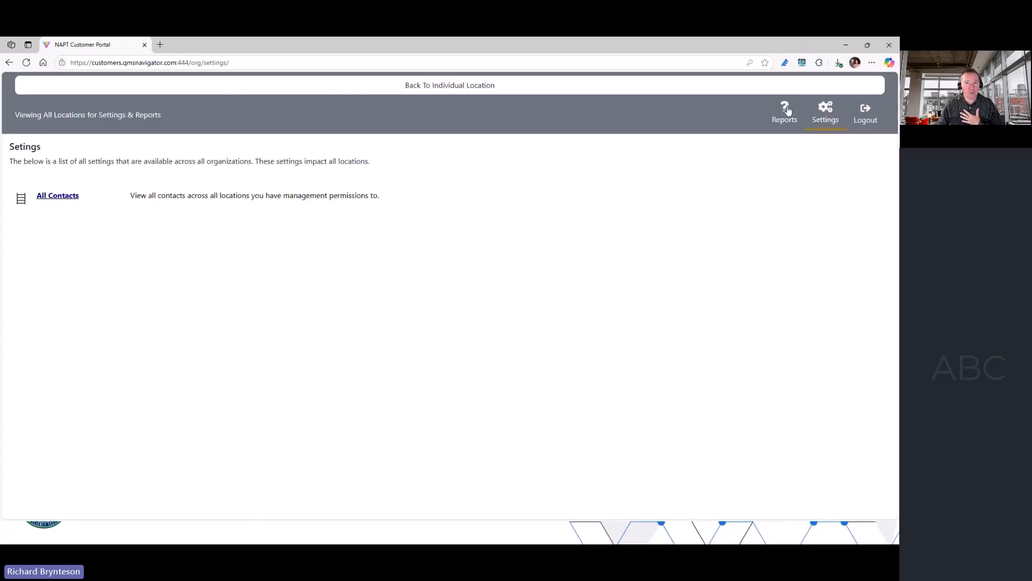
# - Open the ILC-PT Usage report for all locations, look through its entries, and close it
pyautogui.click(785, 113)
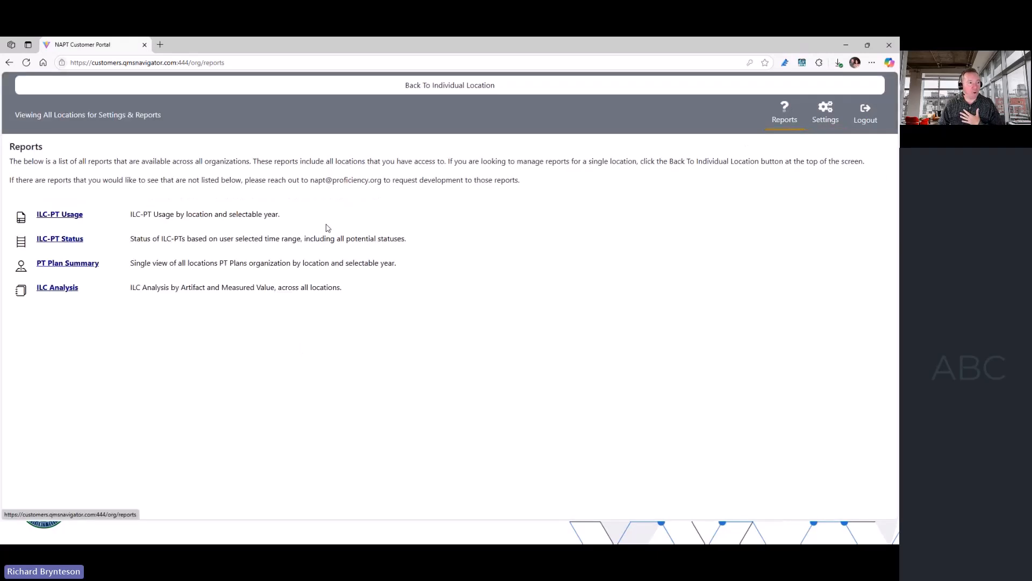
pyautogui.click(62, 217)
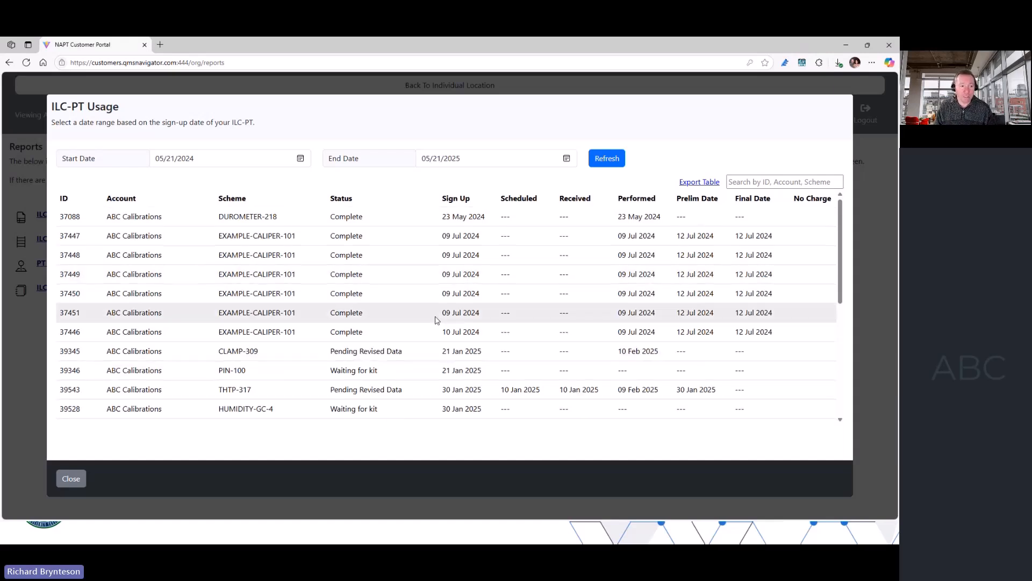
pyautogui.scroll(-5, 436, 317)
pyautogui.scroll(5, 436, 321)
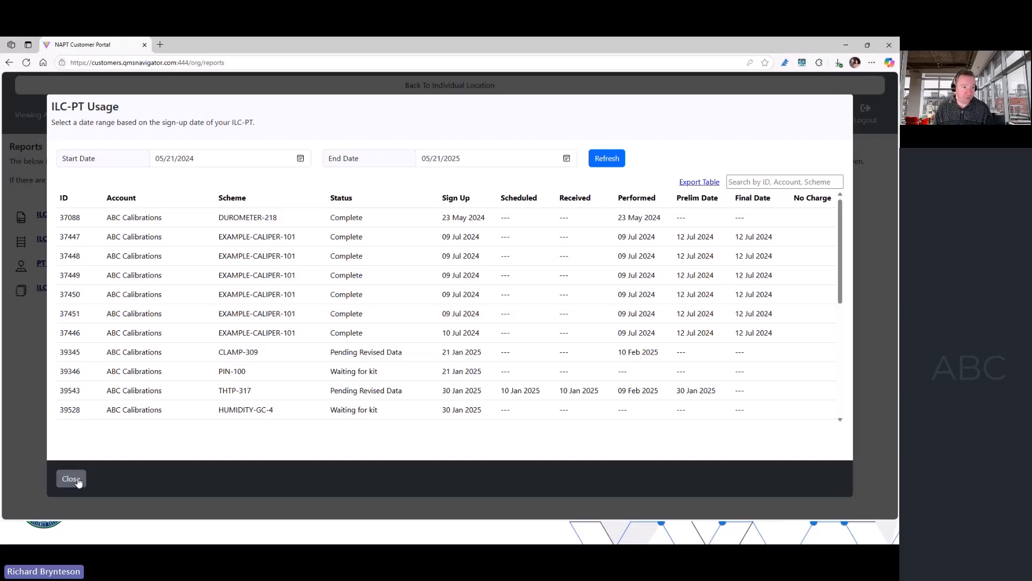
pyautogui.click(71, 479)
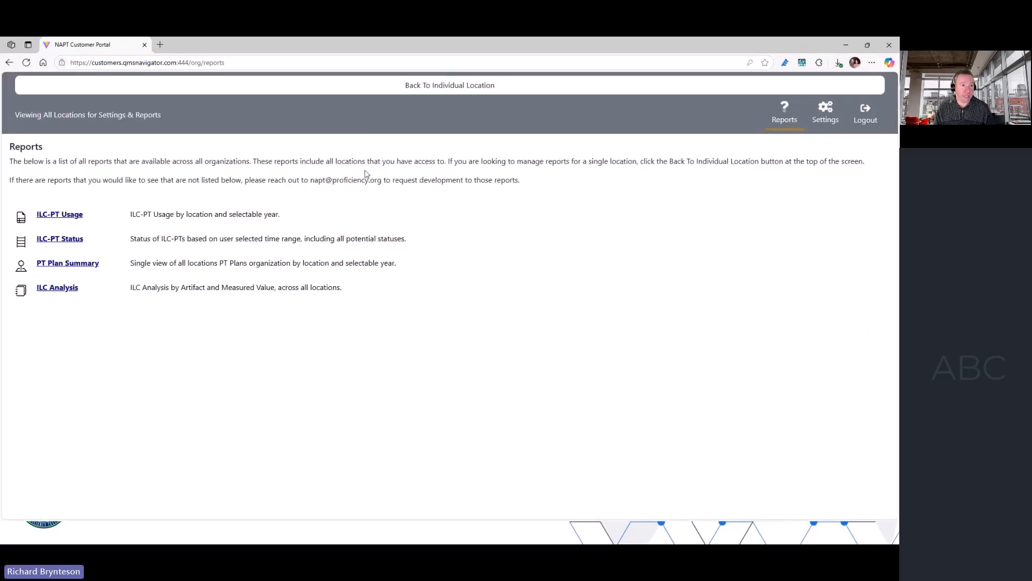
# - Return to the individual location's portal and switch back to the presentation slides
pyautogui.click(444, 87)
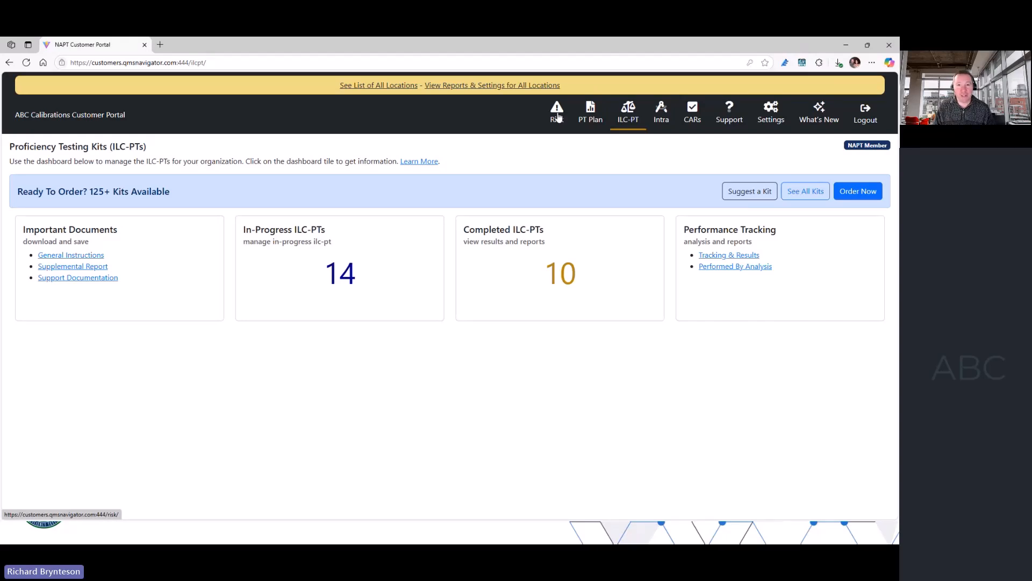
pyautogui.click(846, 45)
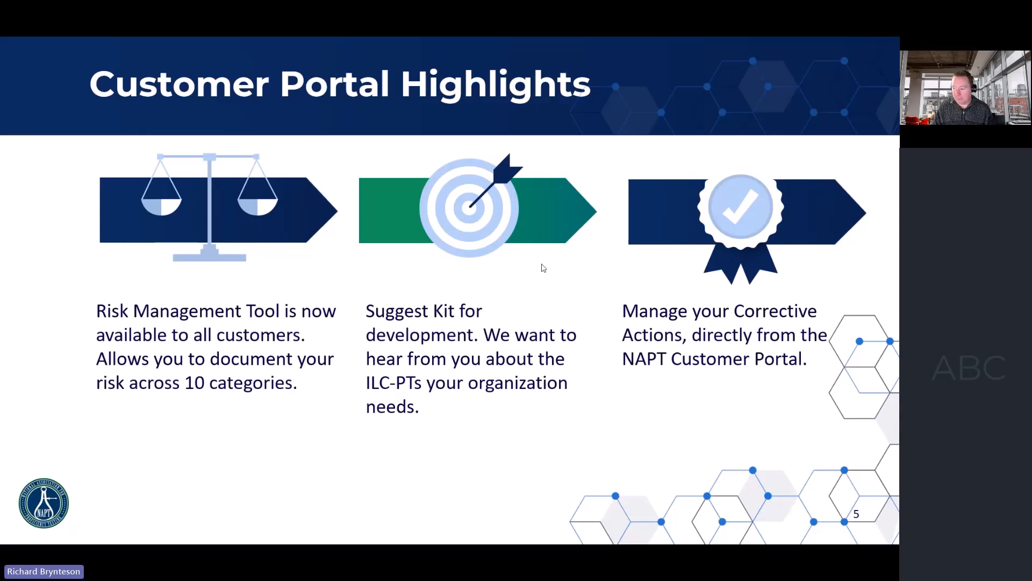